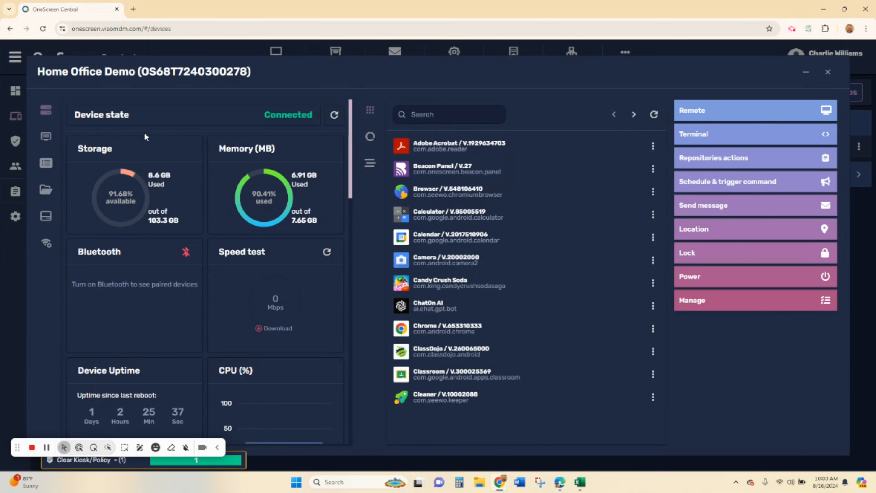
pyautogui.click(45, 136)
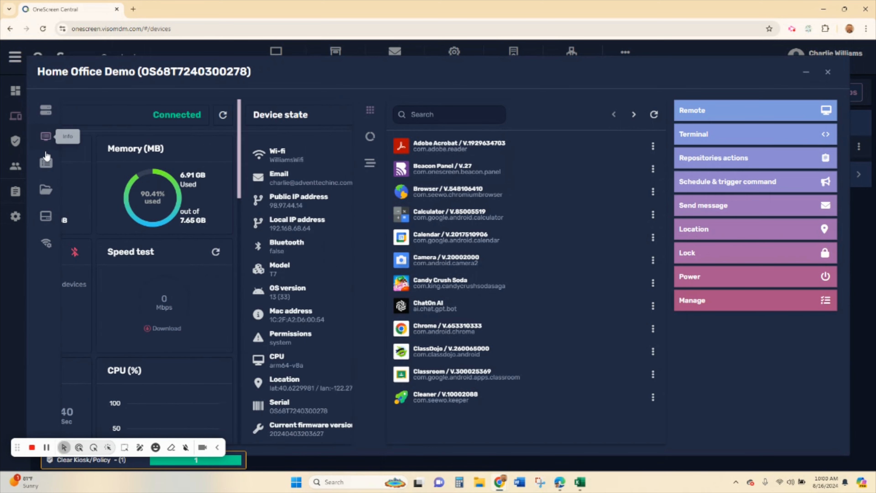
pyautogui.click(45, 165)
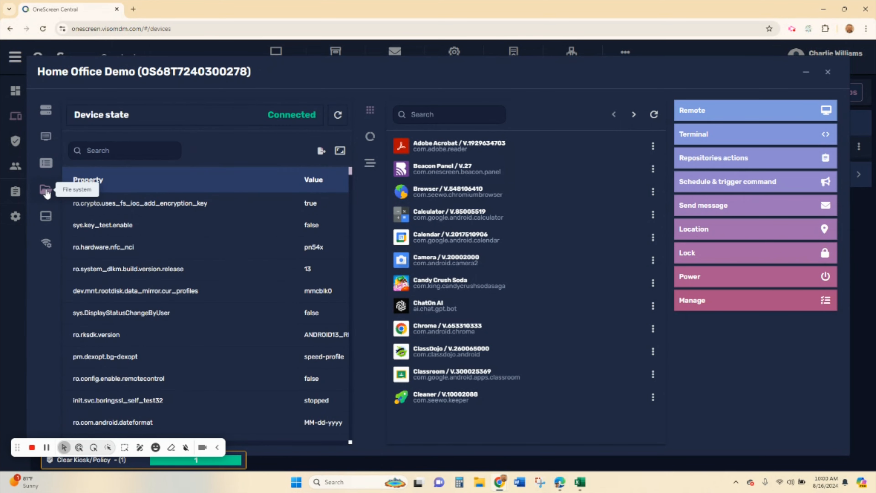
pyautogui.click(46, 216)
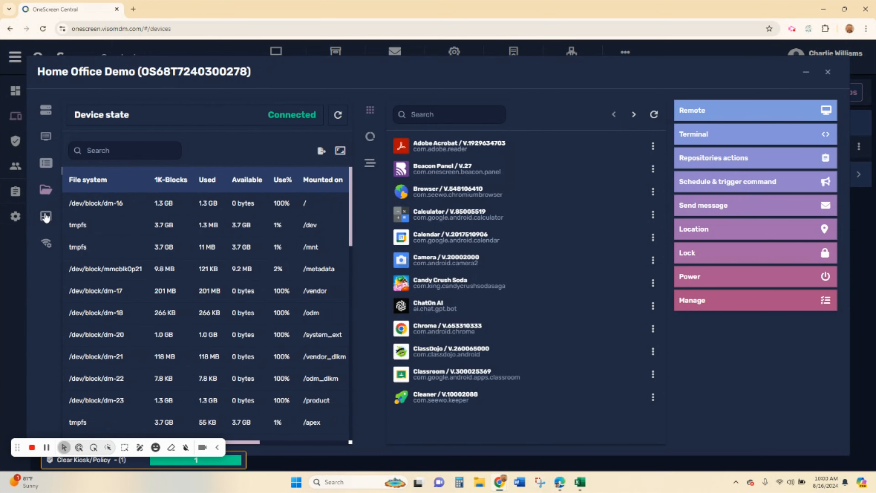
pyautogui.click(47, 116)
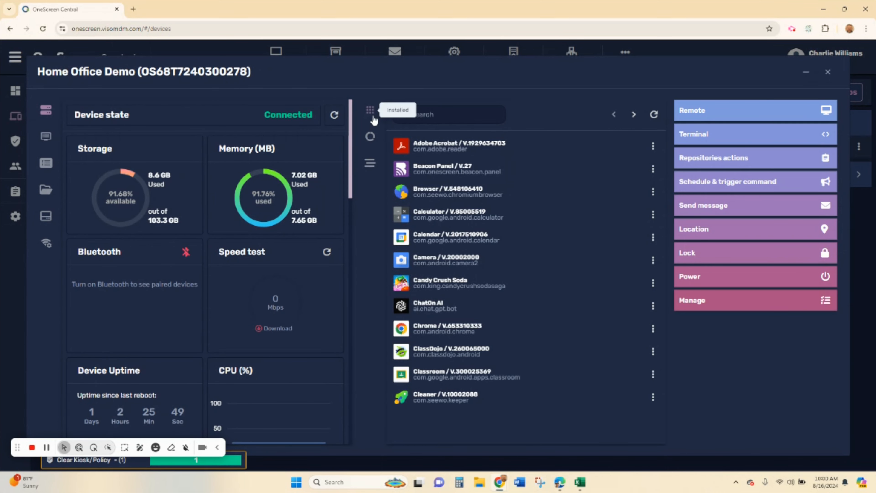
pyautogui.click(370, 137)
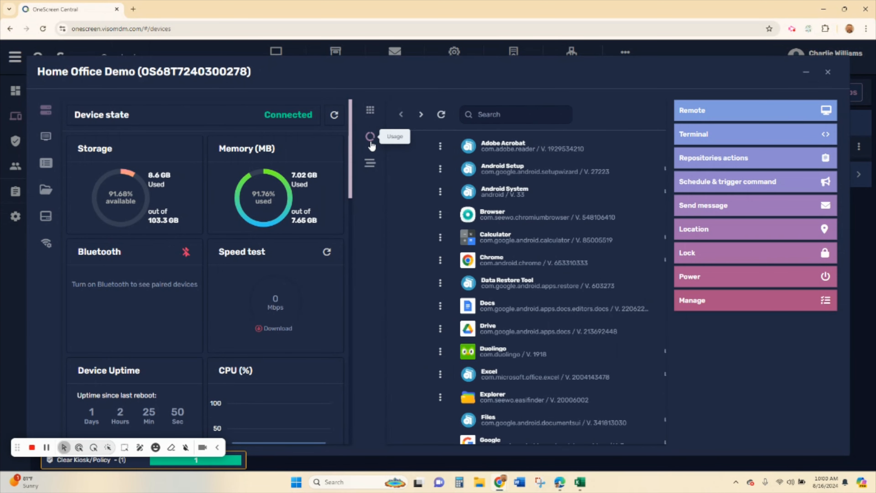
pyautogui.click(370, 163)
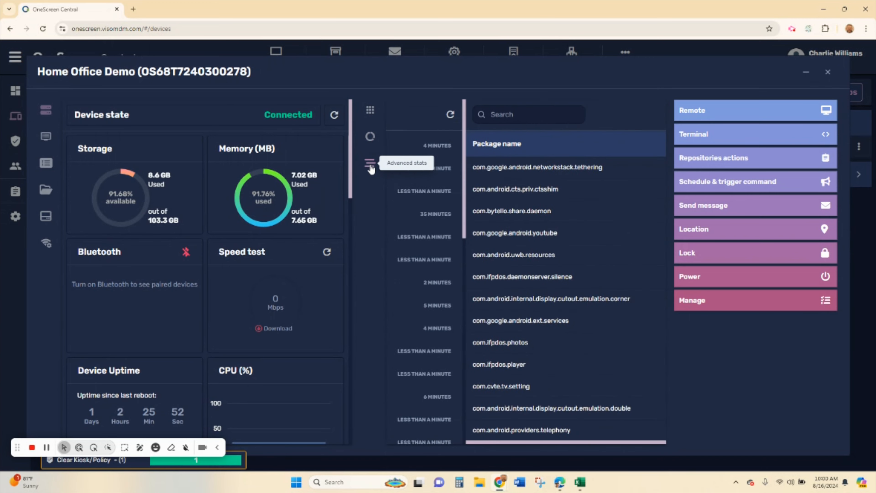
pyautogui.click(371, 112)
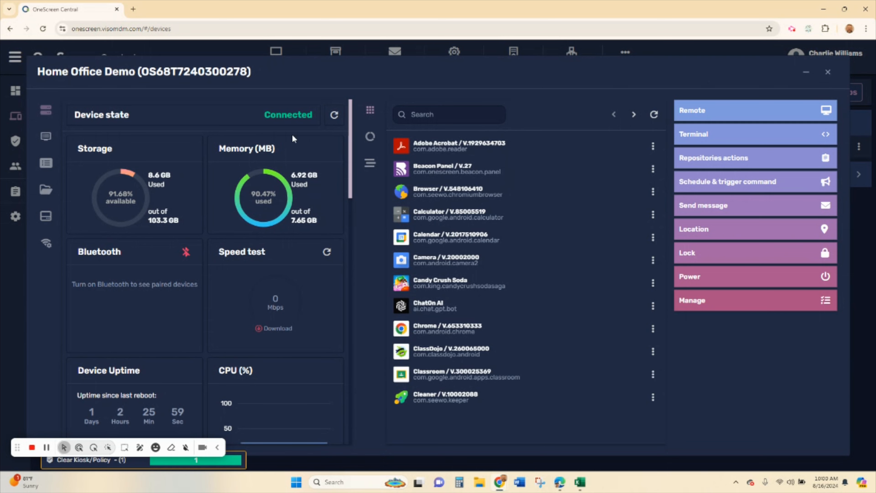
pyautogui.click(828, 72)
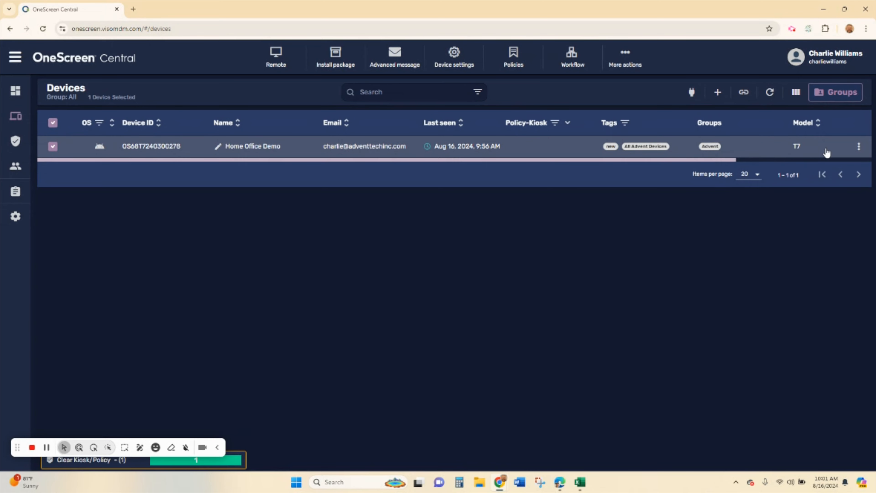
pyautogui.moveTo(717, 160); pyautogui.dragTo(798, 163)
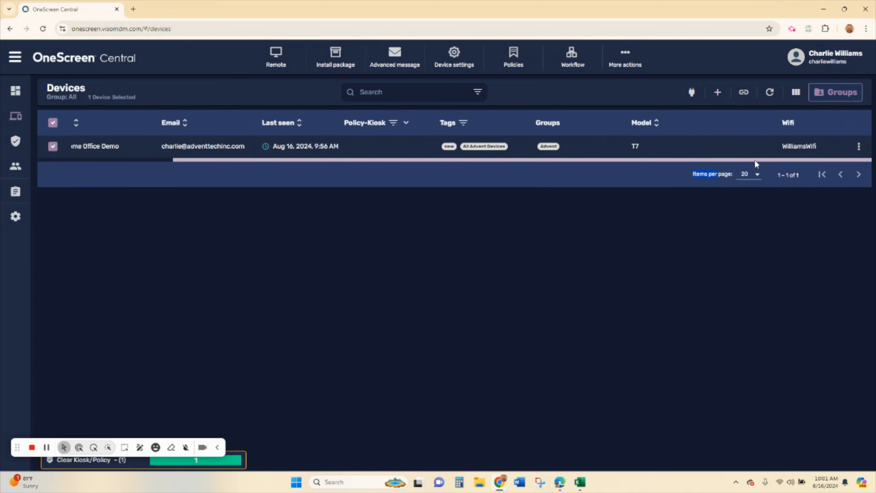
pyautogui.moveTo(541, 163); pyautogui.dragTo(377, 169)
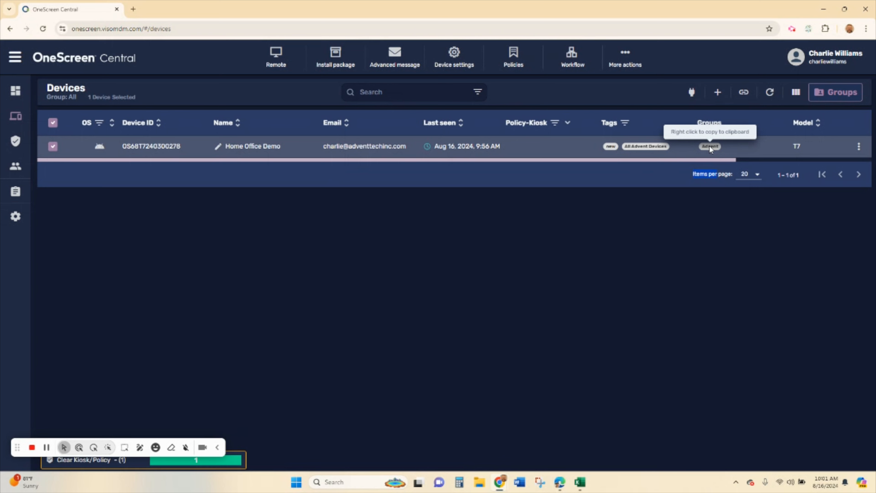
pyautogui.click(839, 93)
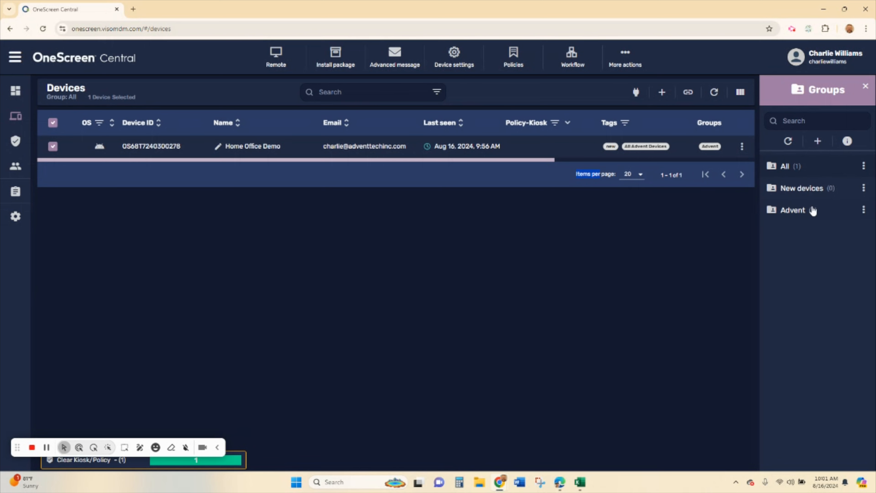
pyautogui.click(864, 211)
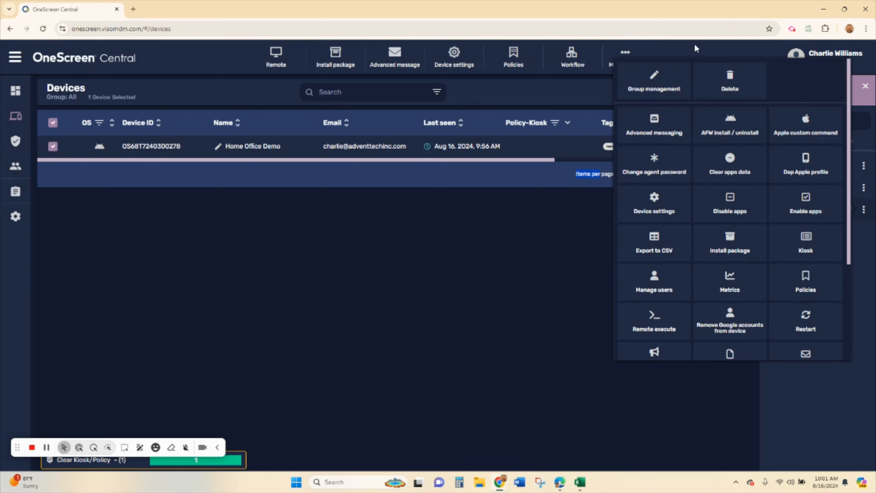
pyautogui.click(552, 281)
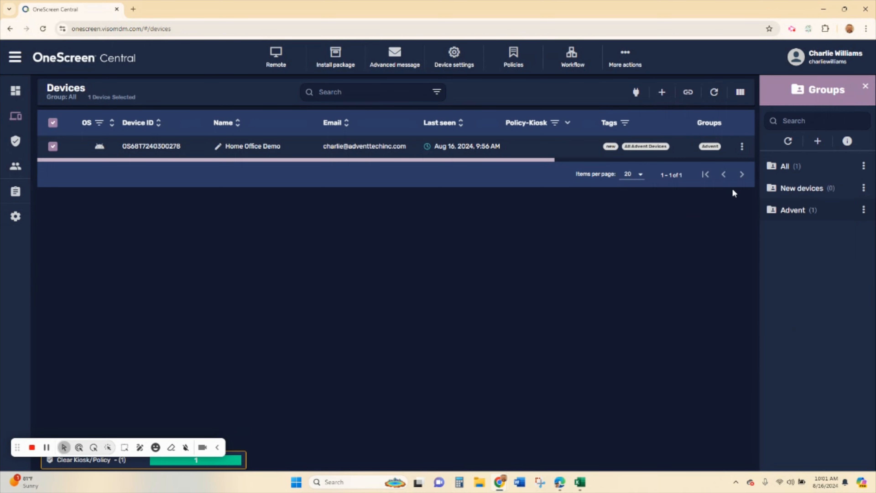
pyautogui.click(866, 88)
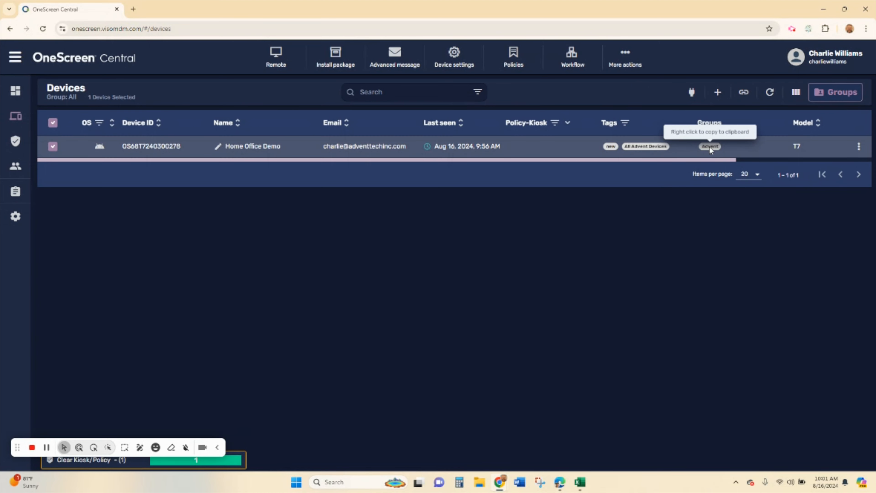
pyautogui.click(709, 146)
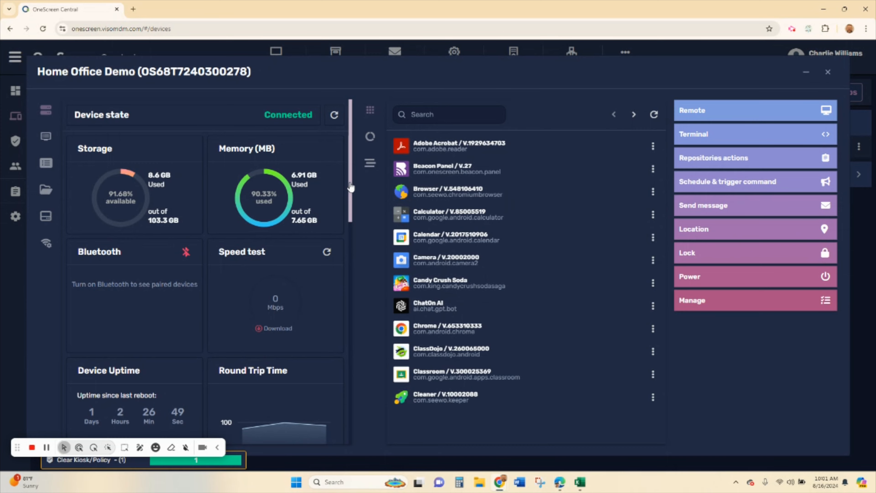
# - Check the installed packages' advanced stats, then start a remote session mirroring the Home Office Demo panel
pyautogui.moveTo(352, 186); pyautogui.dragTo(349, 166)
pyautogui.click(370, 162)
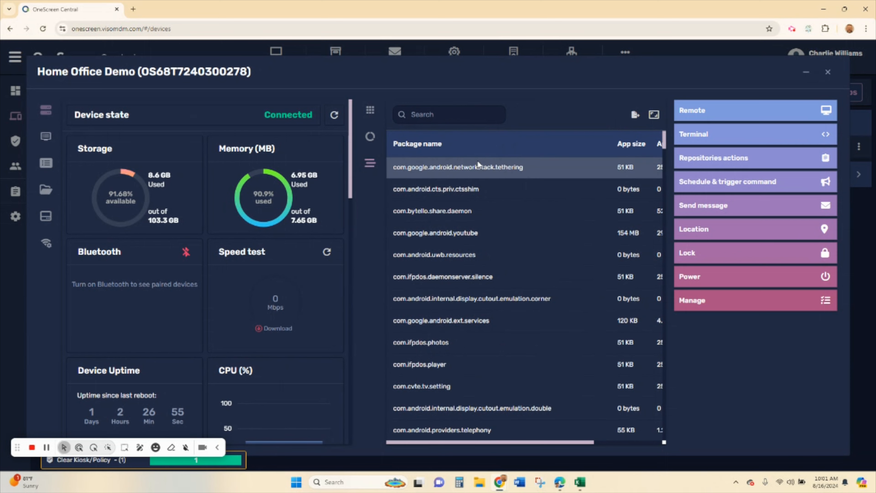
pyautogui.click(370, 110)
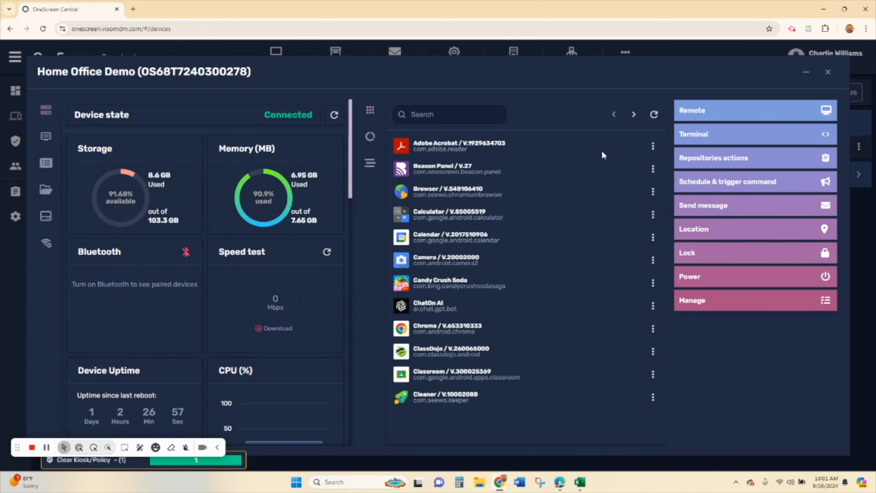
pyautogui.click(723, 117)
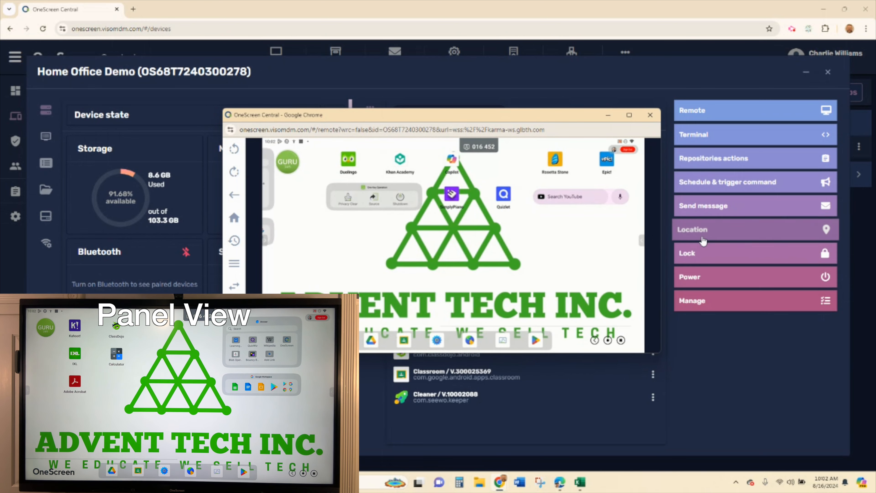
# - On the remote panel, open Settings and view its Application and System pages
pyautogui.click(437, 341)
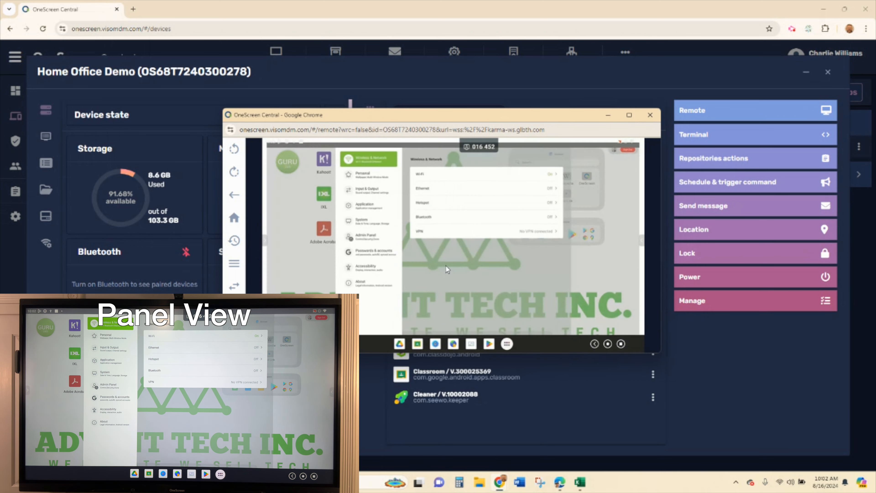
pyautogui.click(366, 205)
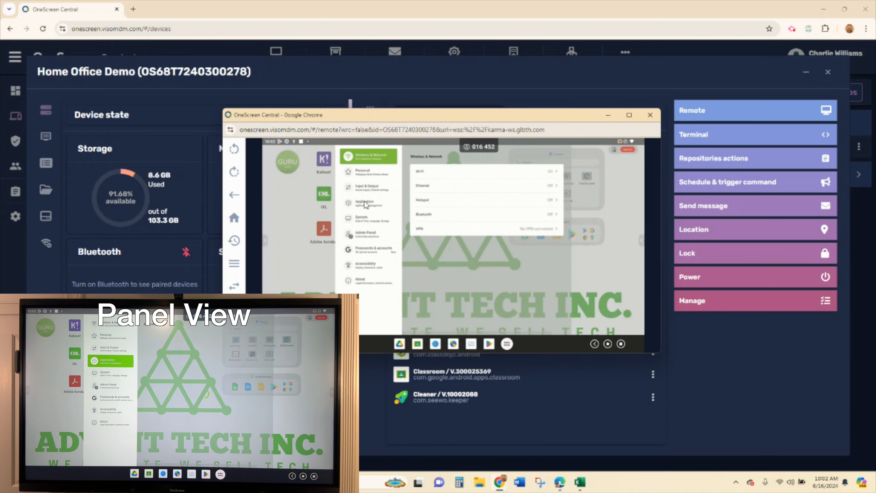
pyautogui.click(365, 220)
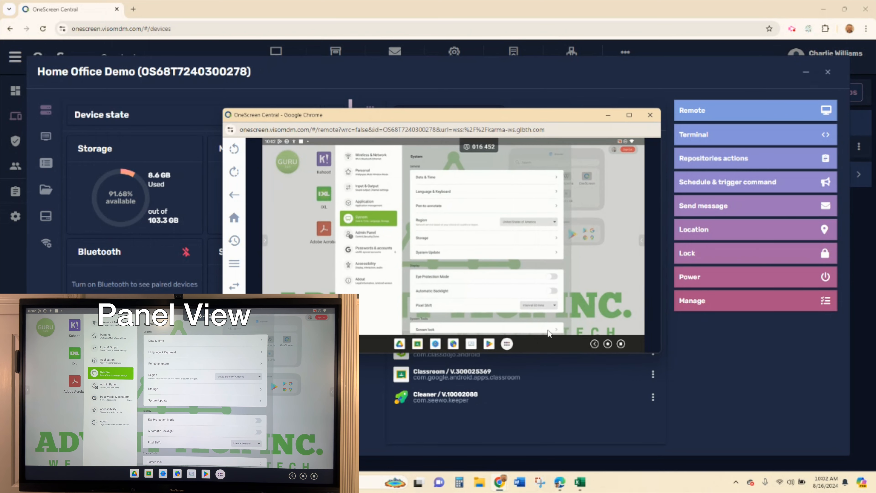
# - Open the panel's whiteboard, then its browser, switching between the New Page and RoboCloud tabs
pyautogui.click(471, 349)
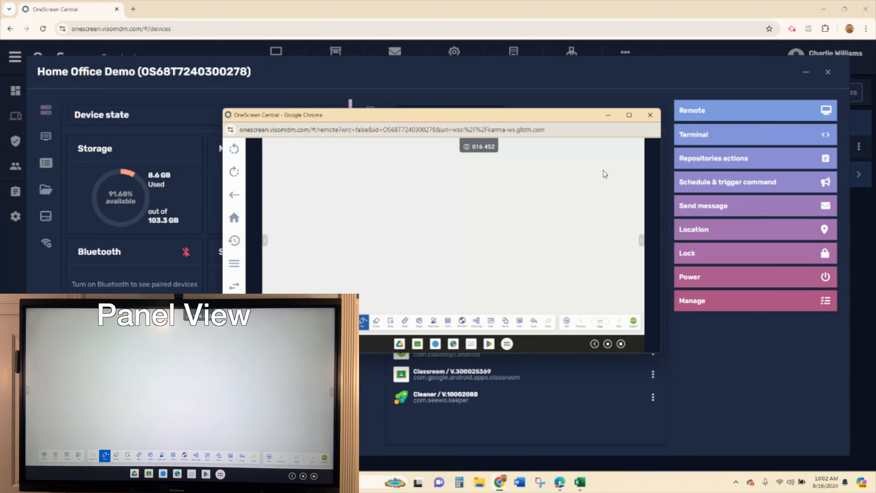
pyautogui.click(454, 345)
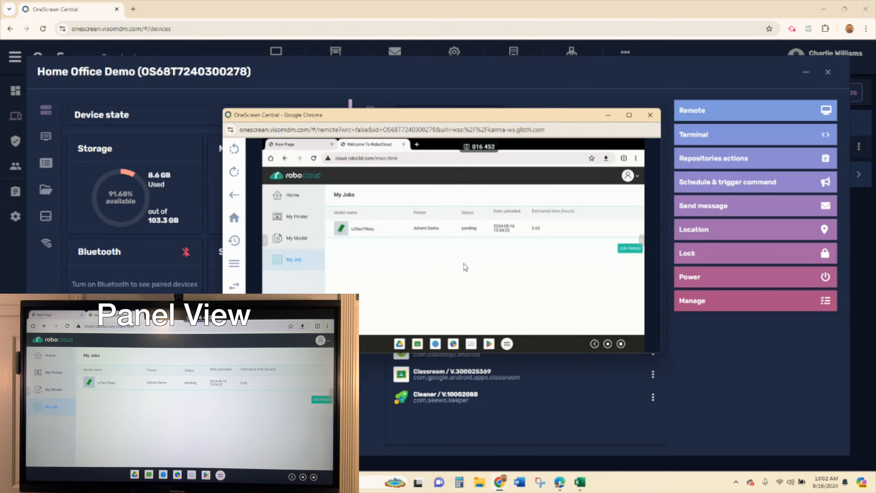
pyautogui.click(296, 145)
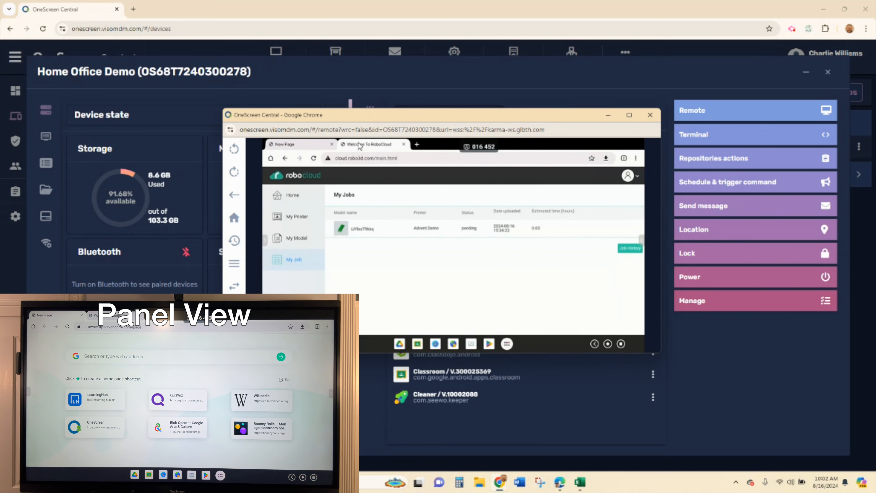
pyautogui.click(372, 145)
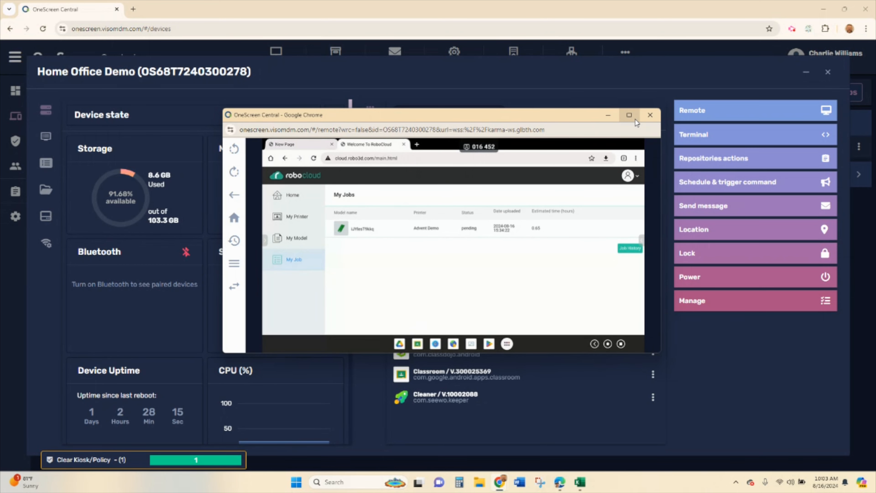
# - Maximize and restore the remote window, swipe home to the Duolingo/Khan Academy page, then close it
pyautogui.click(630, 117)
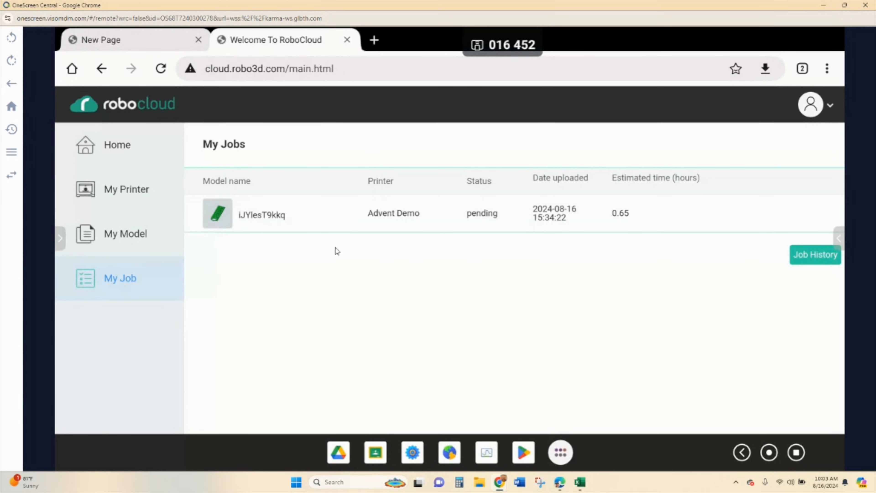
pyautogui.click(845, 5)
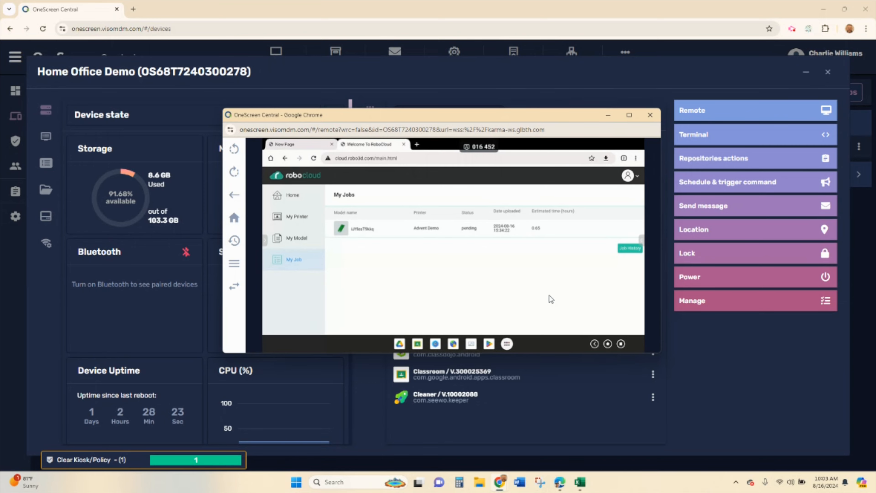
pyautogui.click(608, 344)
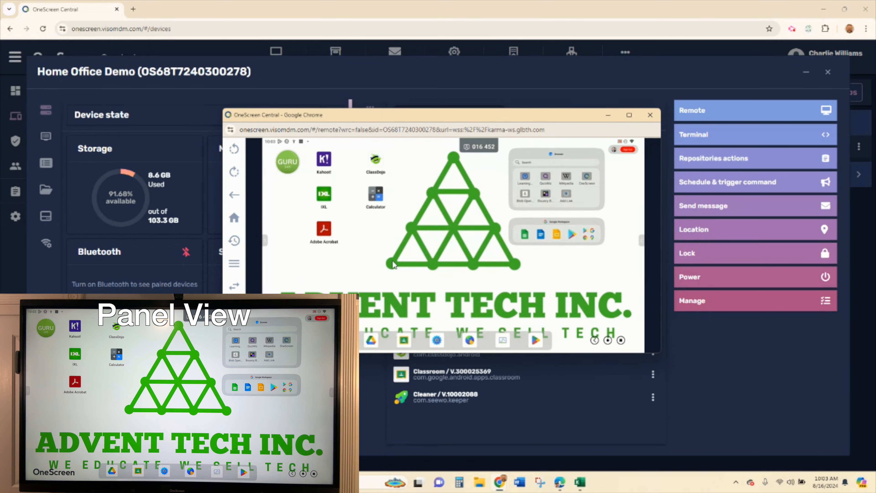
pyautogui.moveTo(267, 266); pyautogui.dragTo(238, 264)
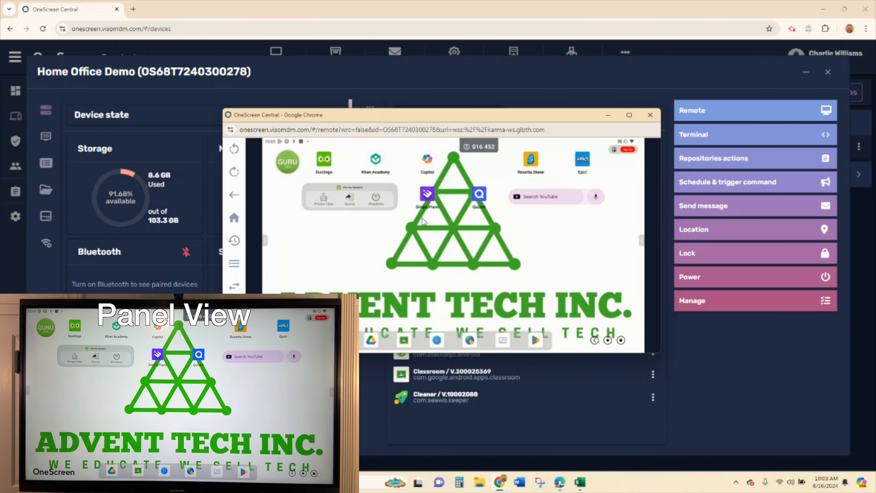
pyautogui.click(646, 118)
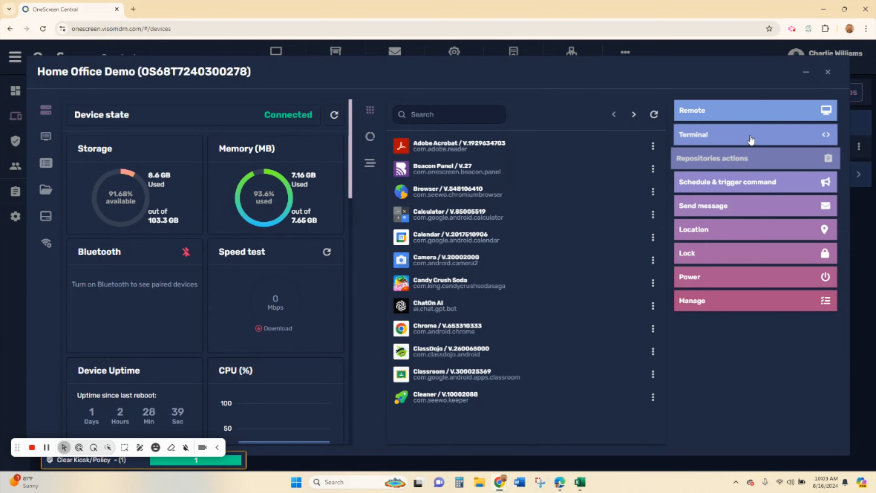
# - Expand Repositories actions to list Install packages, Policies, Kiosk and Workflow
pyautogui.click(736, 159)
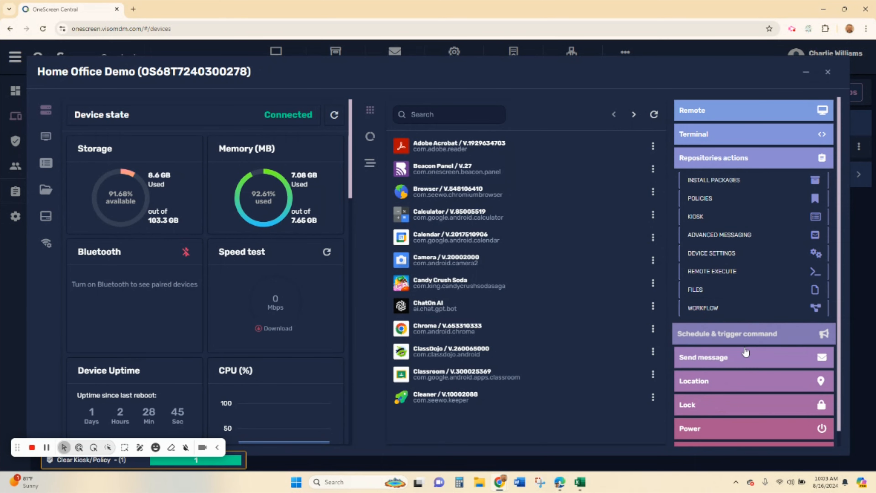
pyautogui.scroll(-1, 742, 356)
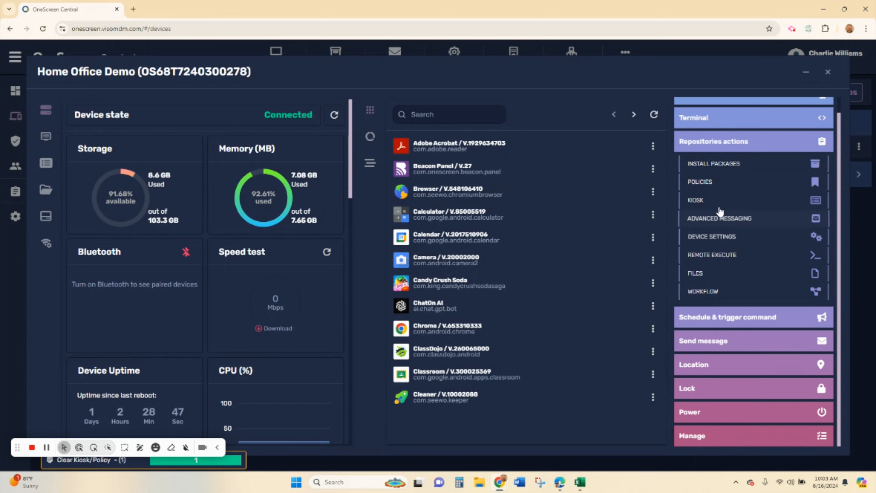
# - Open Policies, inspect No Piano without saving, and begin a new Android policy
pyautogui.click(717, 183)
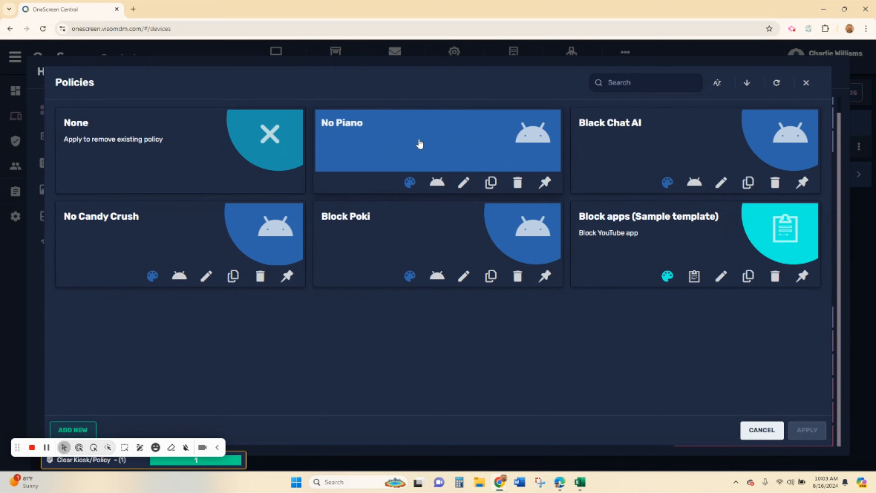
pyautogui.click(462, 184)
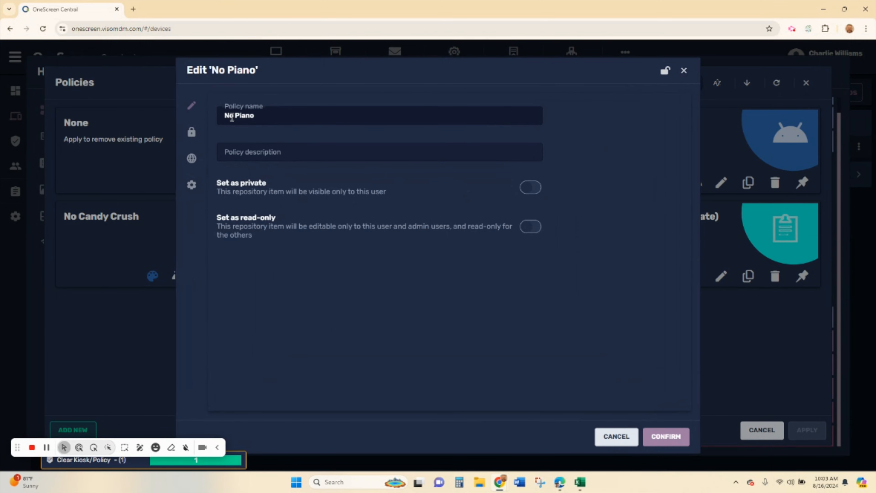
pyautogui.moveTo(228, 116); pyautogui.dragTo(287, 117)
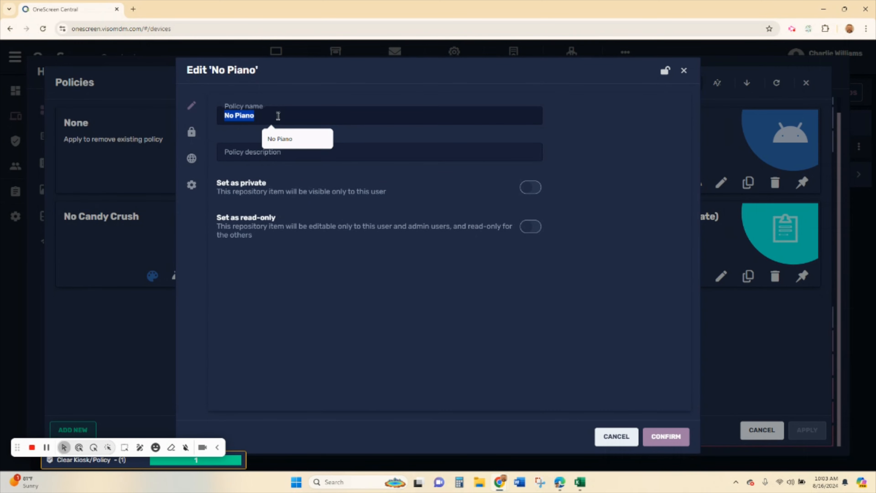
pyautogui.click(684, 71)
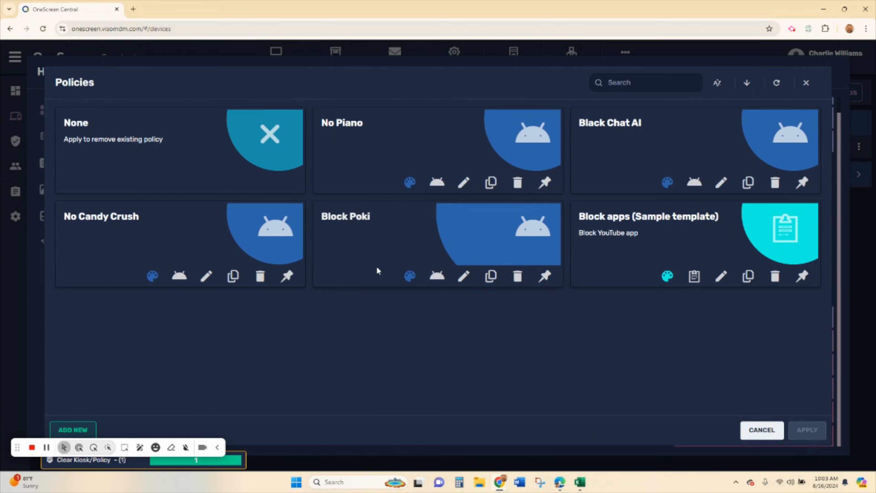
pyautogui.click(74, 430)
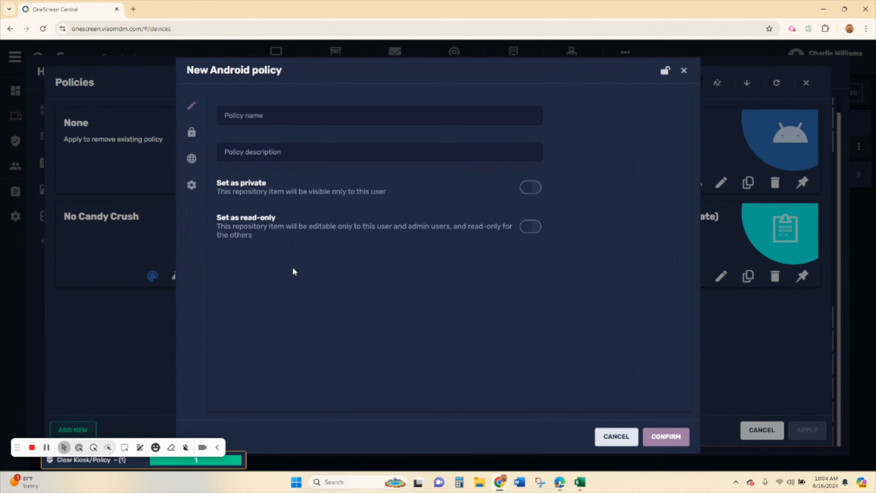
# - Create and confirm an Android policy named Piano with SimplyPiano on its enabled block list
pyautogui.click(262, 116)
pyautogui.write('Pin')
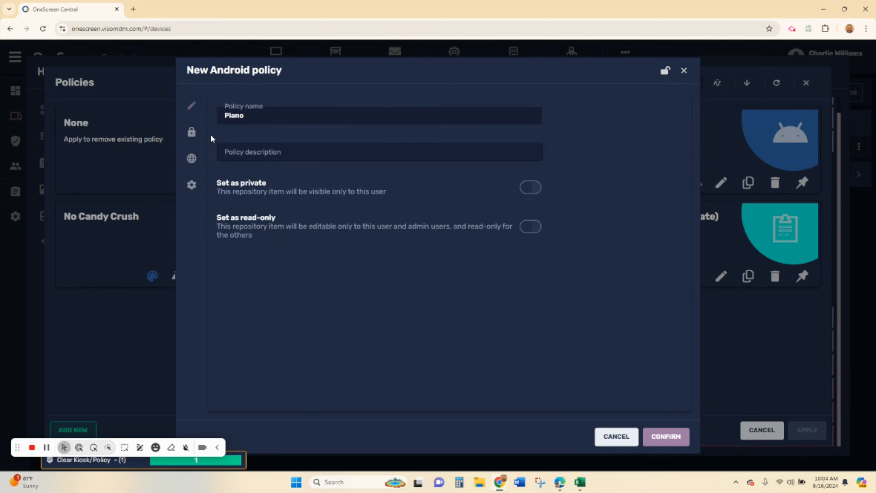
pyautogui.click(192, 132)
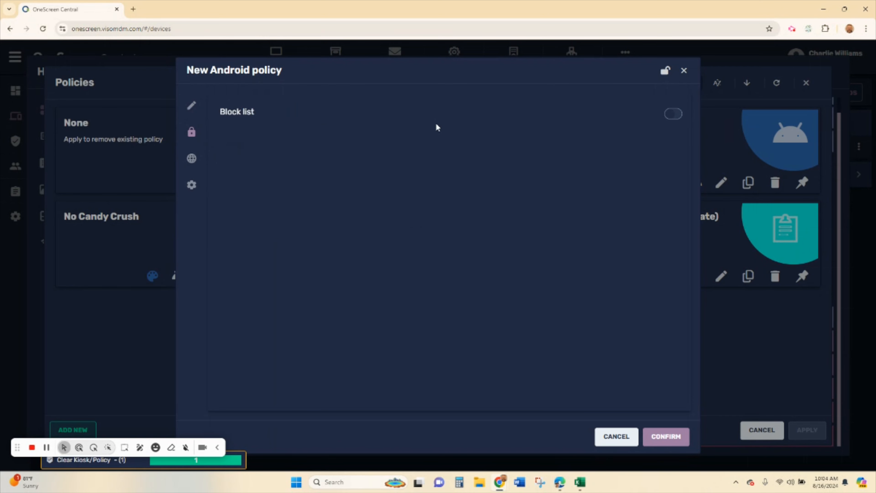
pyautogui.click(669, 114)
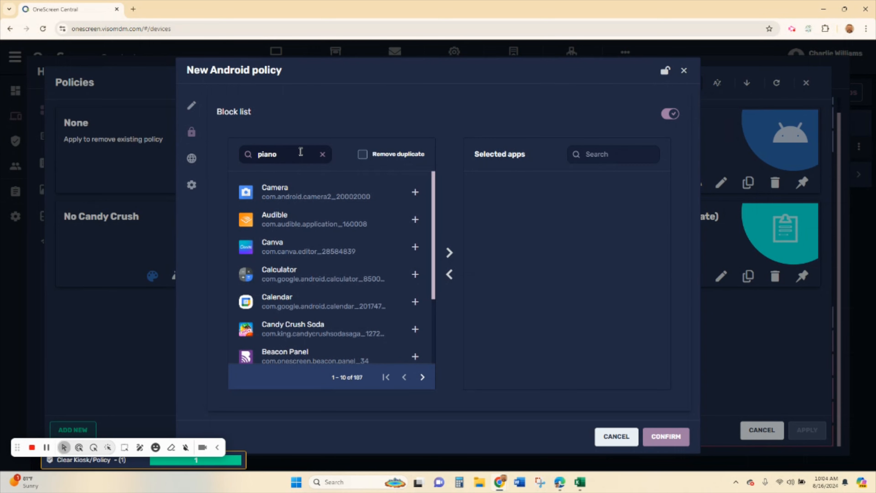
pyautogui.click(419, 193)
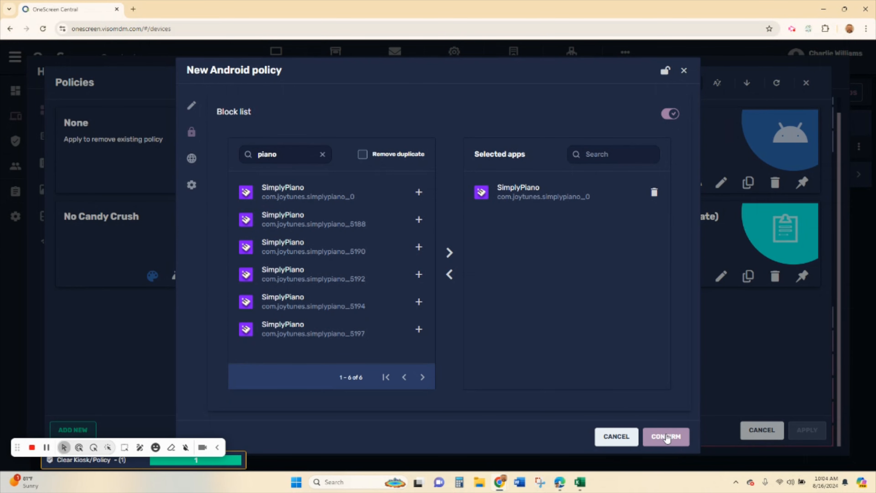
pyautogui.click(652, 431)
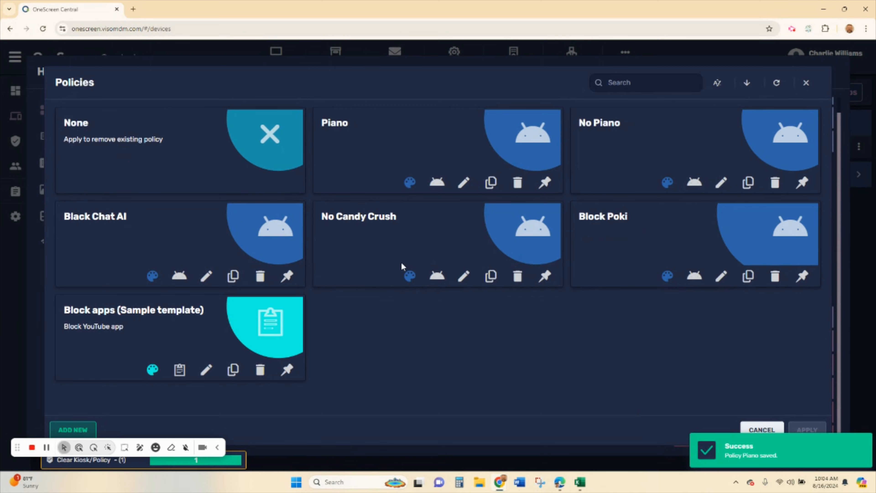
# - Select the Piano policy card and apply it to the Home Office Demo panel
pyautogui.click(448, 127)
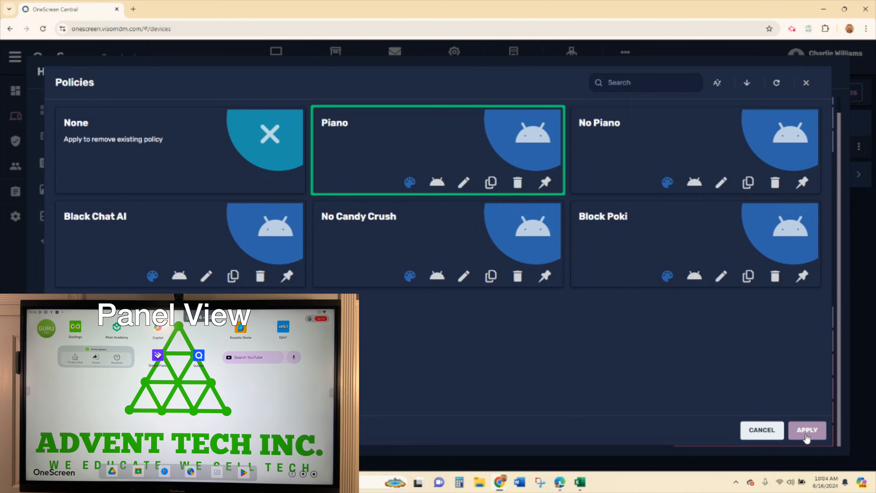
pyautogui.click(806, 430)
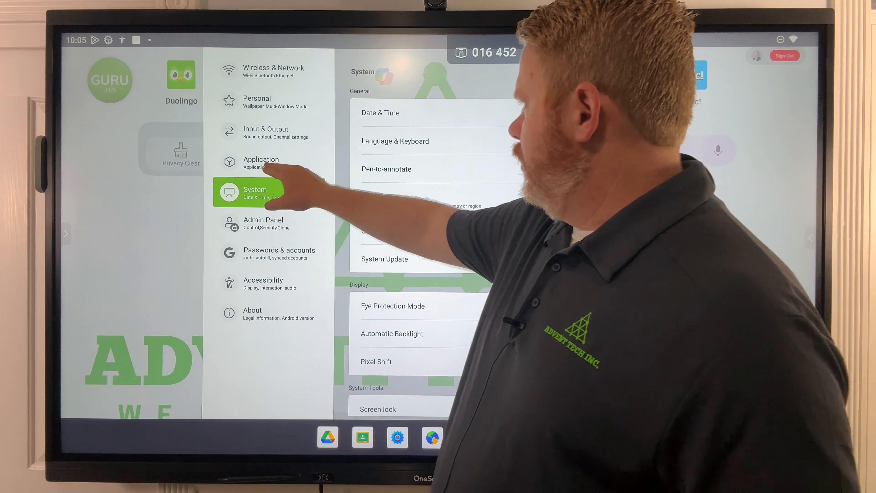
# - Scroll the panel's Application list down to SimplyPiano, then leave Settings for the home screen
pyautogui.click(267, 163)
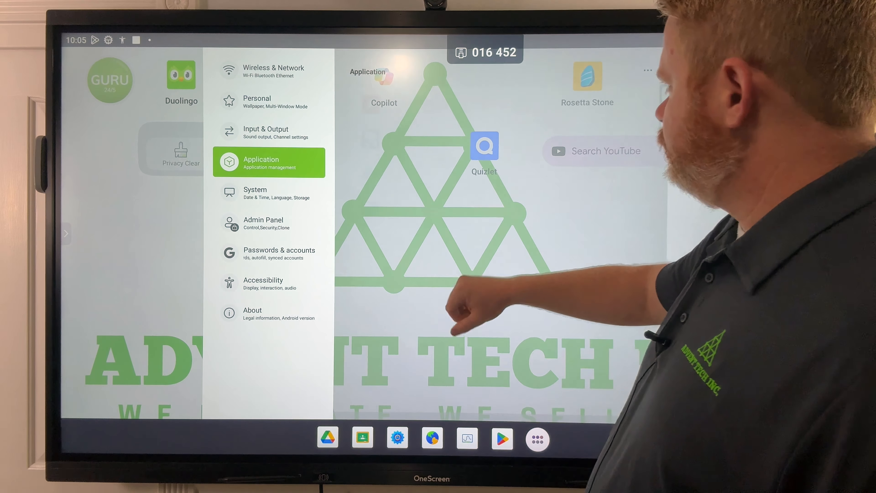
pyautogui.moveTo(469, 310); pyautogui.dragTo(518, 166)
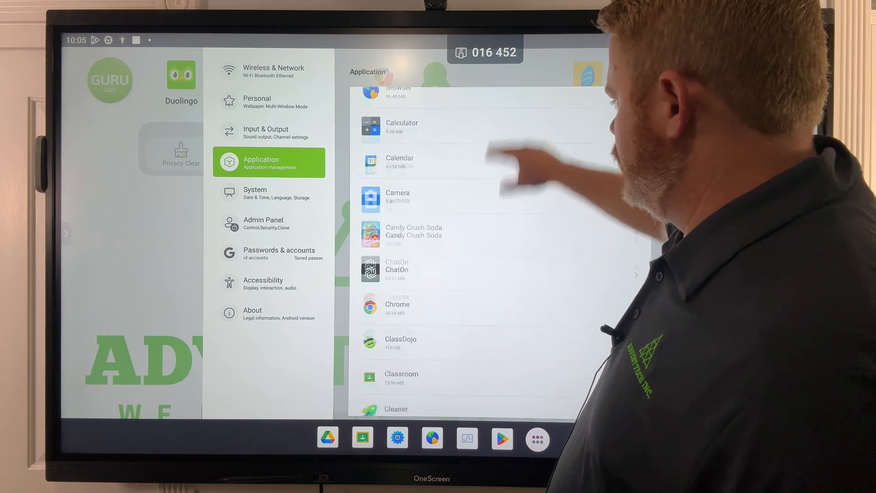
pyautogui.moveTo(446, 318); pyautogui.dragTo(495, 138)
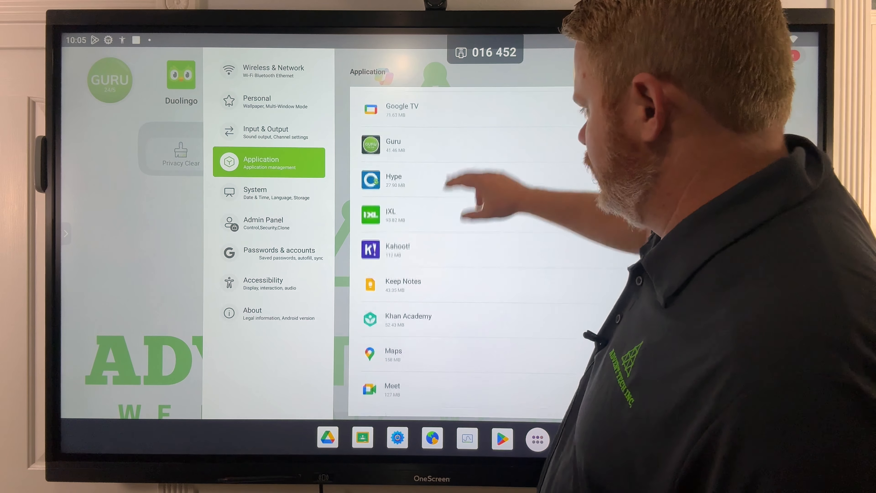
pyautogui.moveTo(445, 330); pyautogui.dragTo(538, 104)
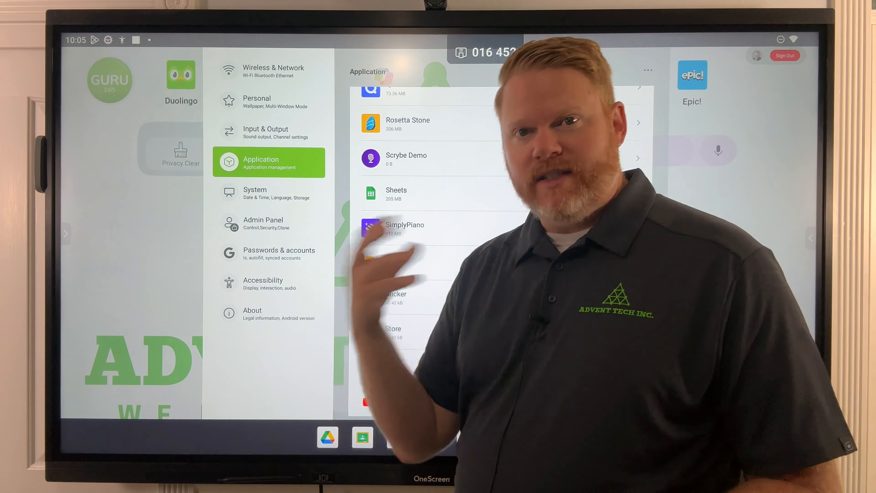
pyautogui.click(138, 270)
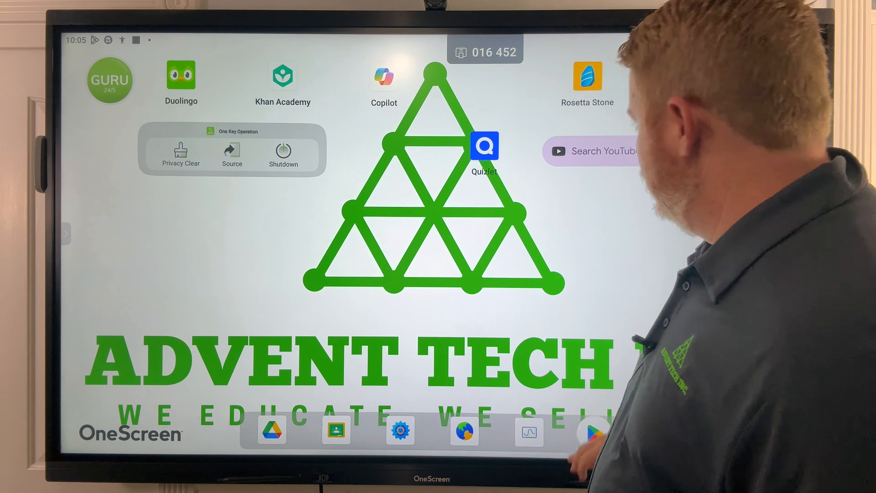
# - Search the Play Store for 'simply piano' and install Simply Piano: Learn Piano Fast
pyautogui.click(594, 433)
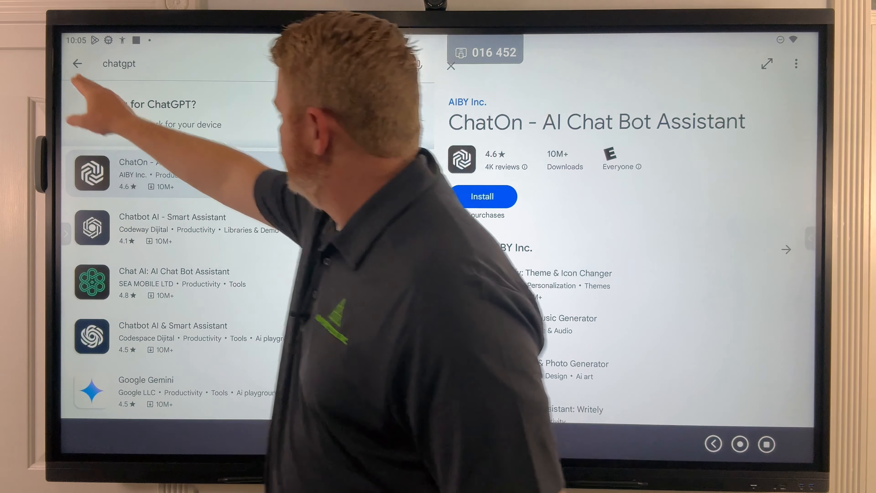
pyautogui.click(77, 64)
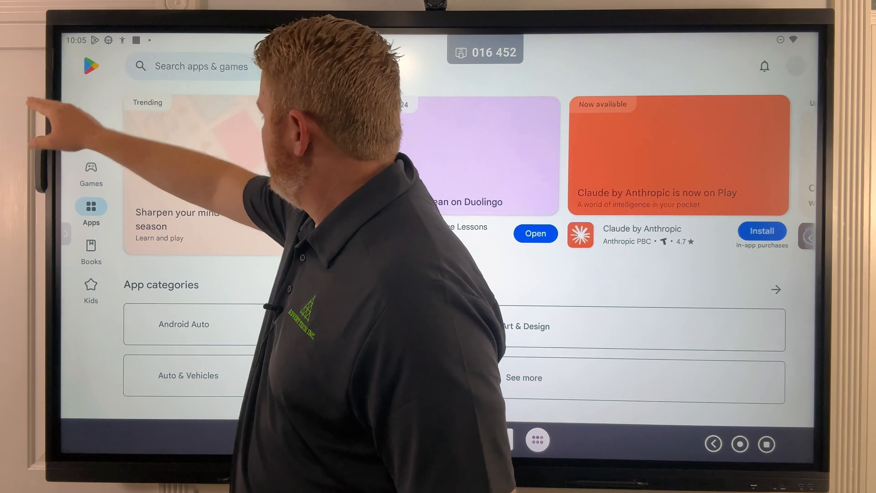
pyautogui.click(148, 66)
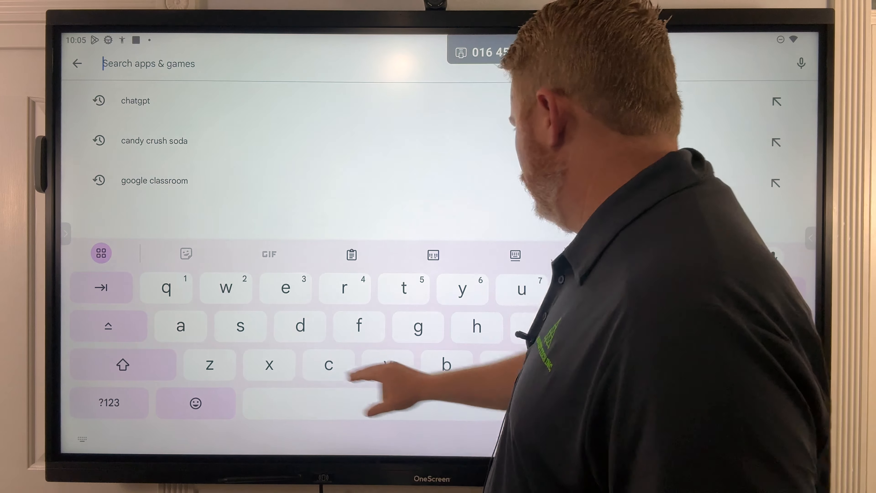
pyautogui.write('sim')
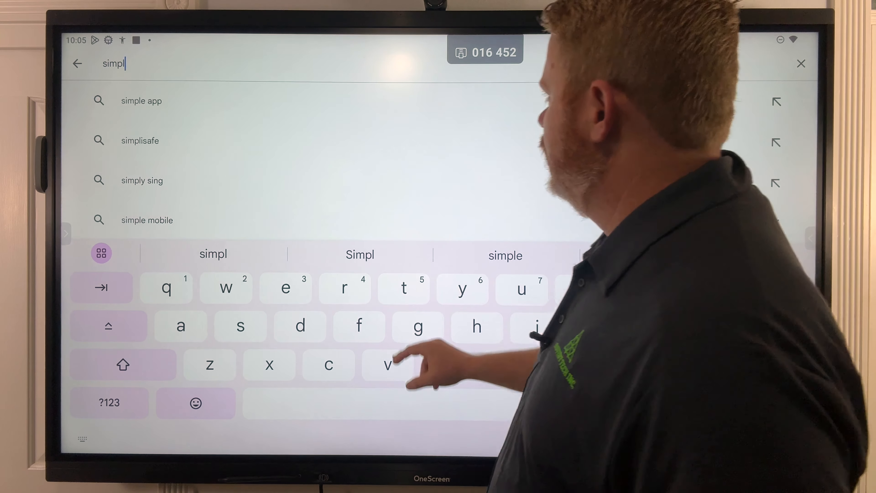
pyautogui.write('pl')
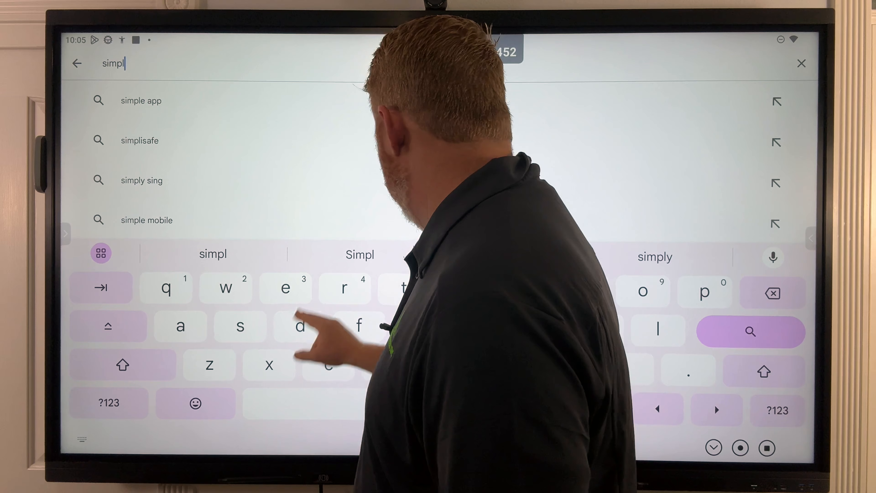
pyautogui.write('y')
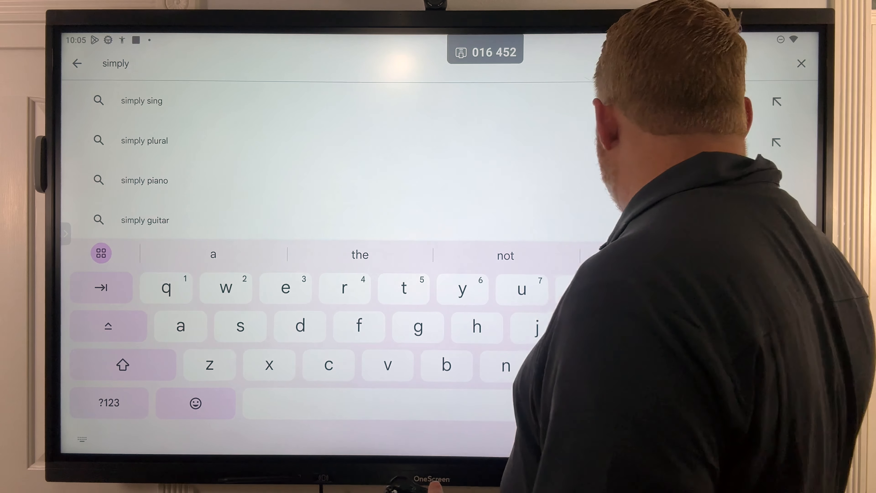
pyautogui.write(' piano')
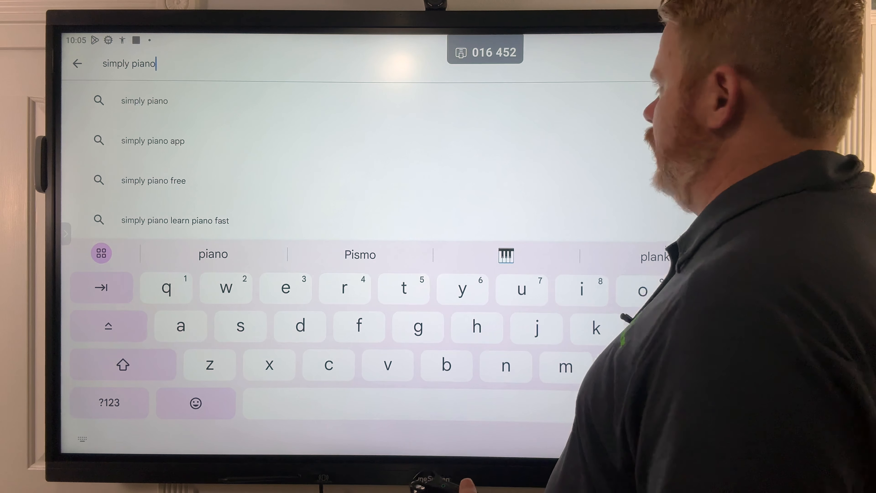
pyautogui.press('Return')
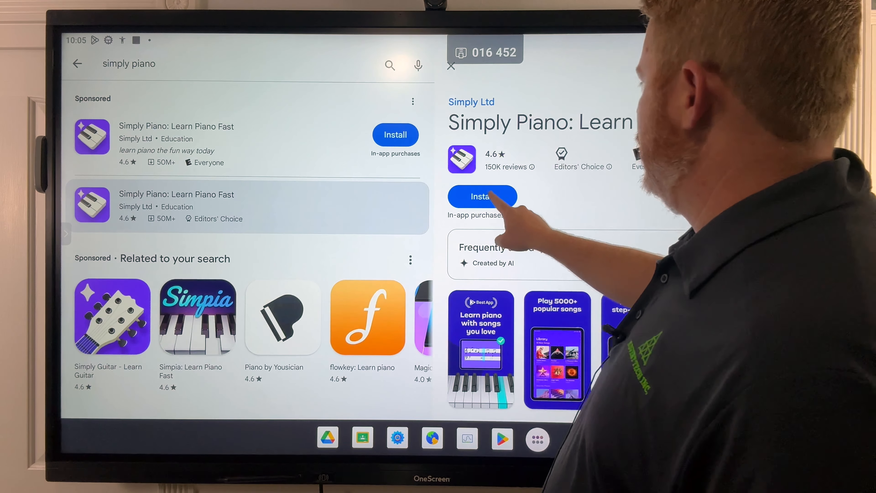
pyautogui.click(482, 196)
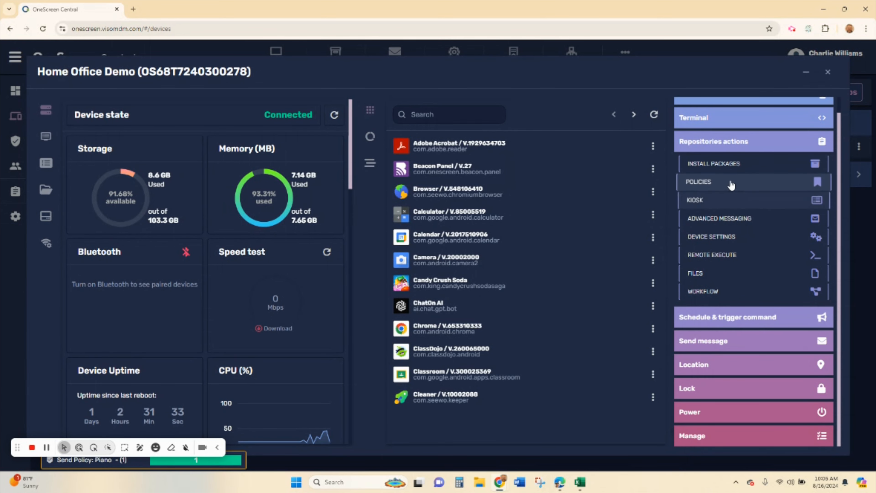
pyautogui.click(721, 202)
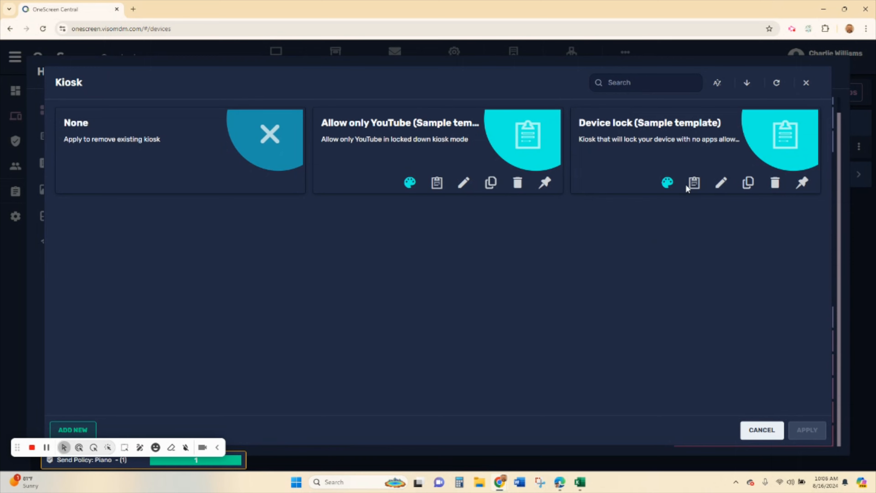
pyautogui.click(806, 85)
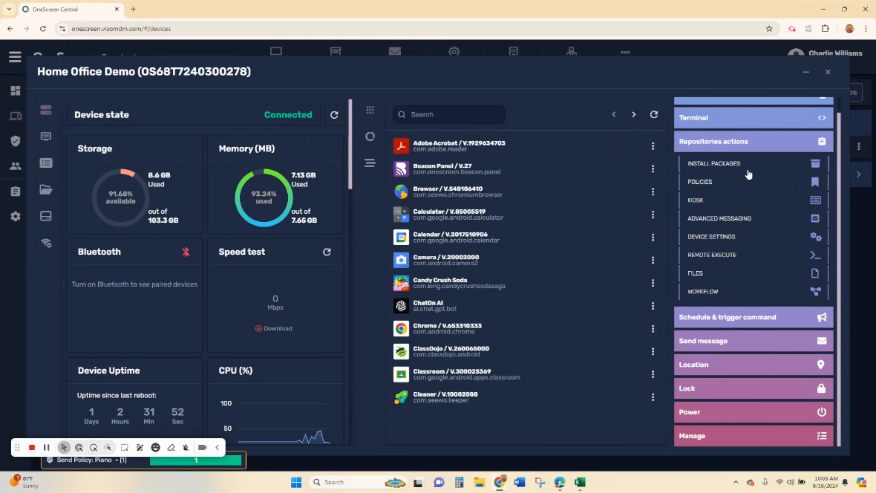
# - Open the Device settings catalogue and scroll through its preset cards
pyautogui.click(727, 240)
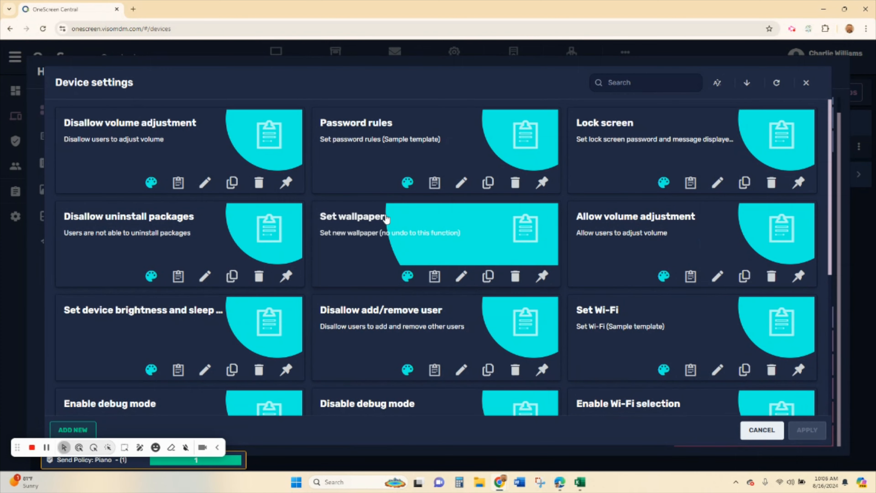
pyautogui.scroll(-3, 460, 237)
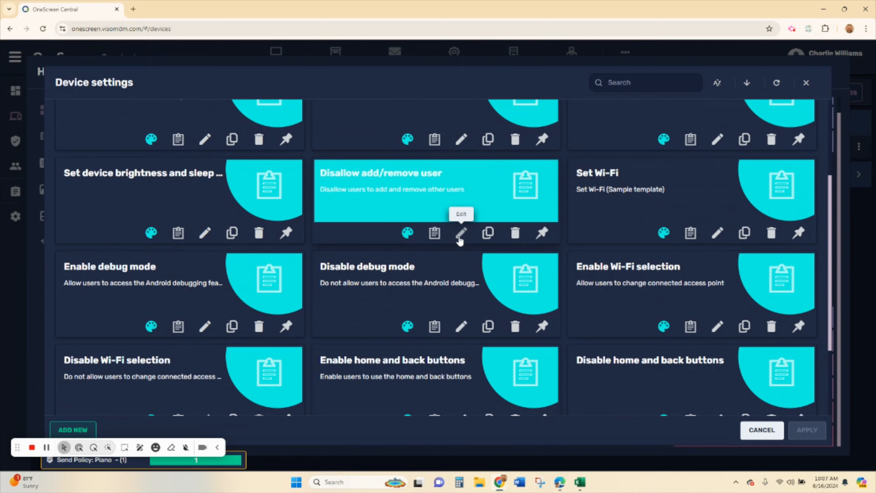
pyautogui.scroll(-3, 460, 241)
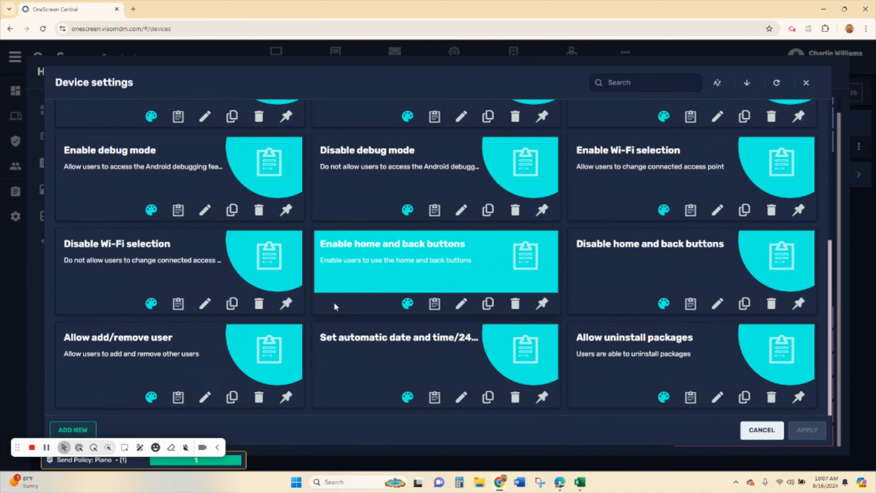
# - Start a new device setting, browse its Wi-Fi and Device options, then cancel it
pyautogui.click(81, 431)
pyautogui.click(179, 134)
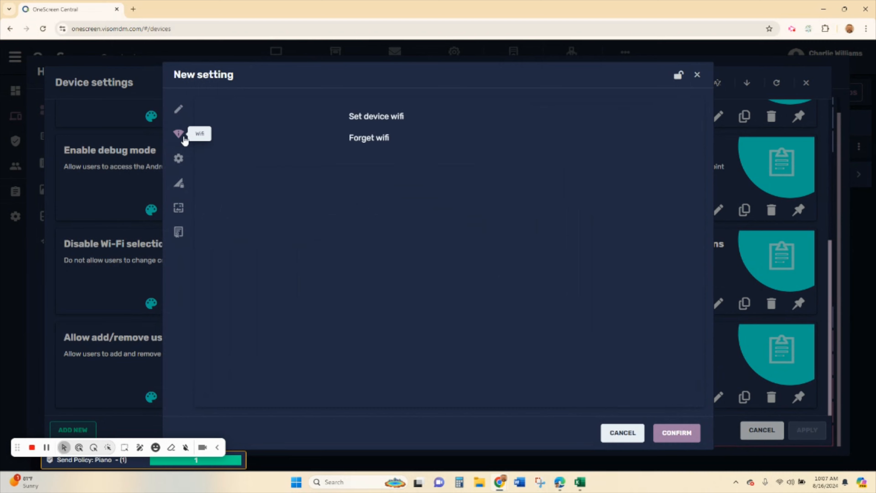
pyautogui.click(178, 159)
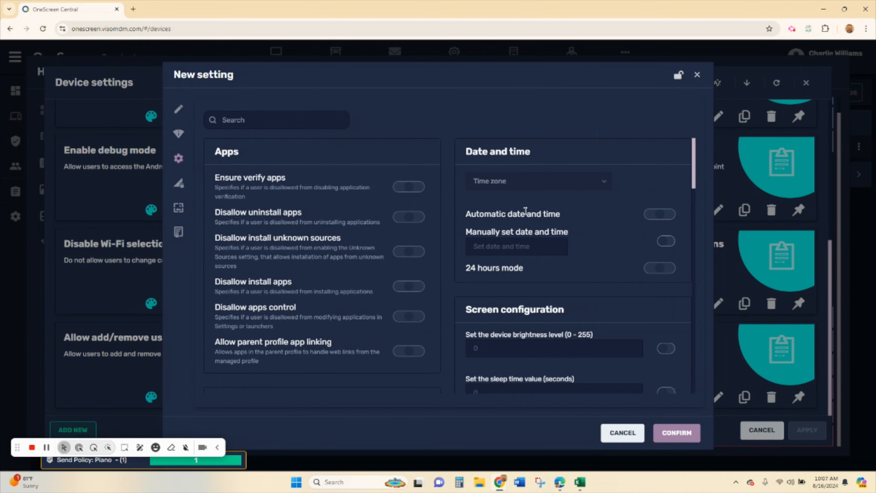
pyautogui.scroll(-1, 537, 332)
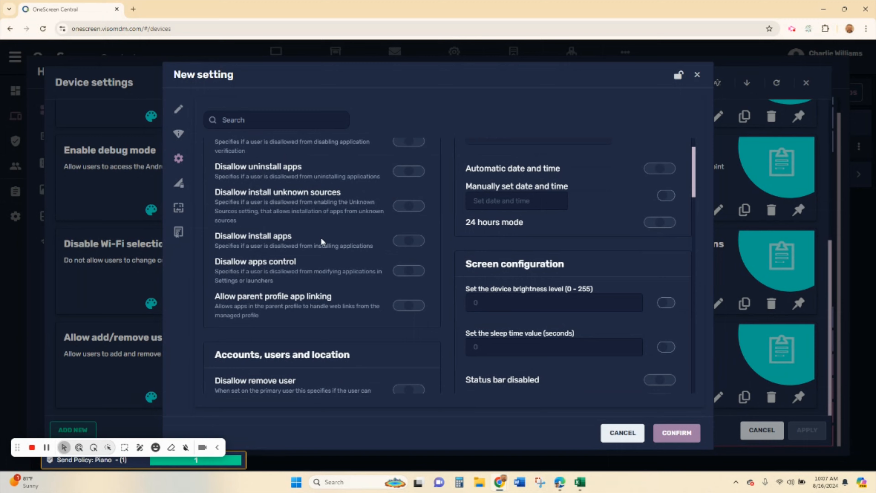
pyautogui.scroll(-2, 321, 239)
pyautogui.scroll(-3, 340, 269)
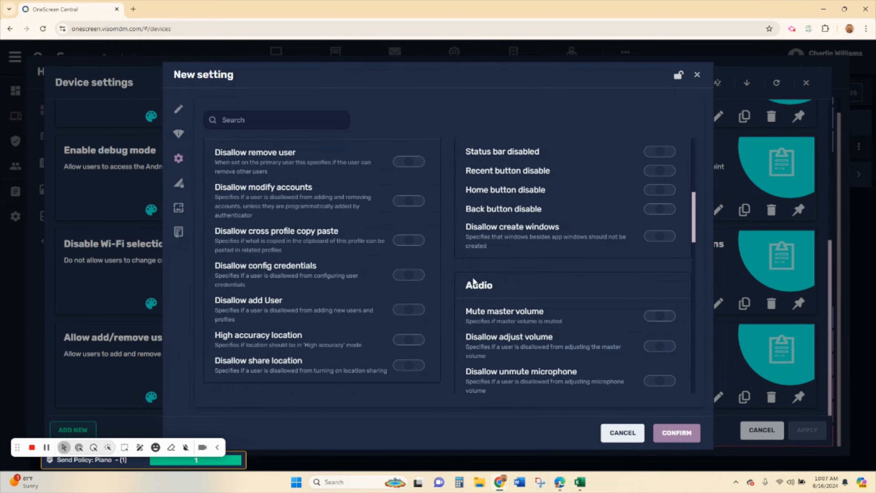
pyautogui.scroll(-3, 474, 279)
pyautogui.scroll(-3, 476, 277)
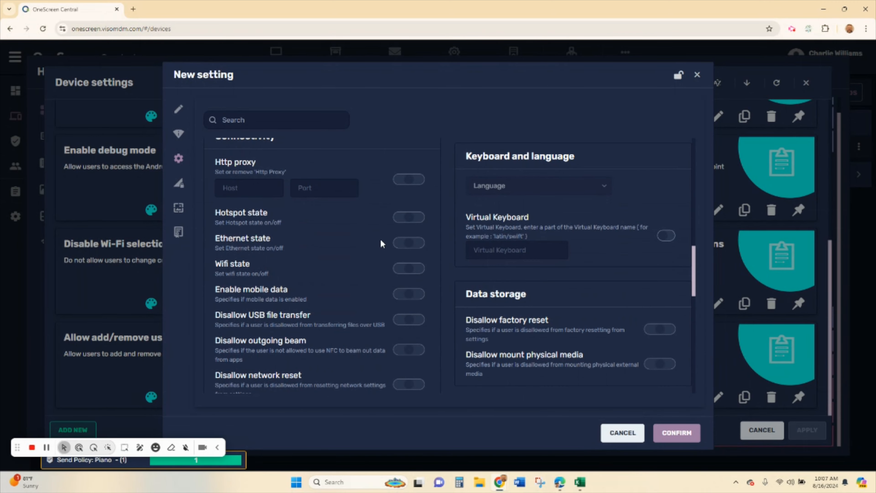
pyautogui.scroll(-5, 381, 244)
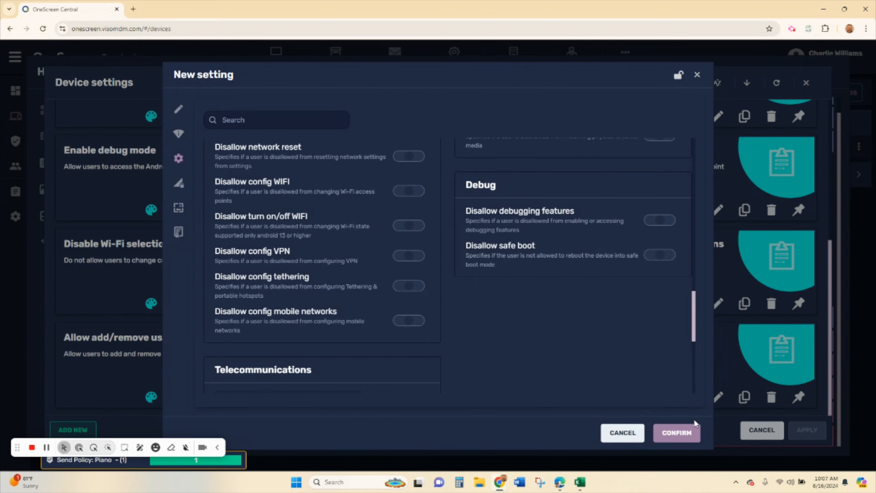
pyautogui.click(618, 434)
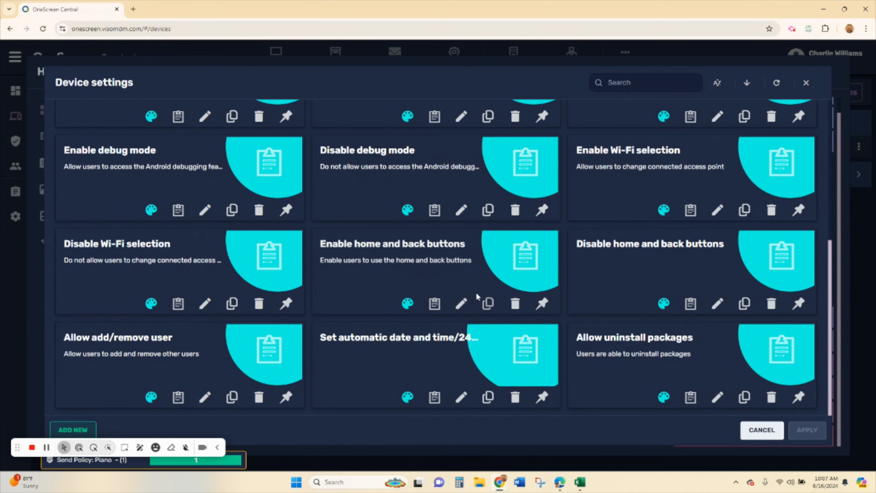
# - Close Device settings, check the Commands history for Piano's success, and reopen Home Office Demo
pyautogui.click(762, 430)
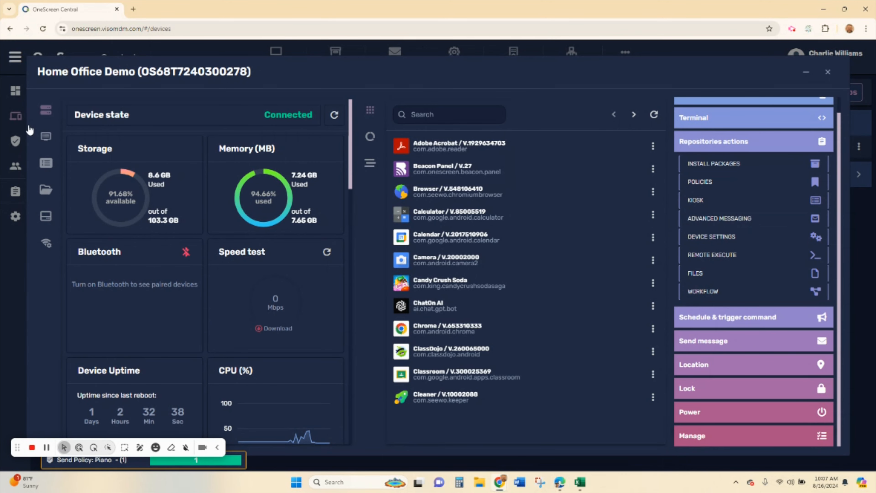
pyautogui.click(16, 145)
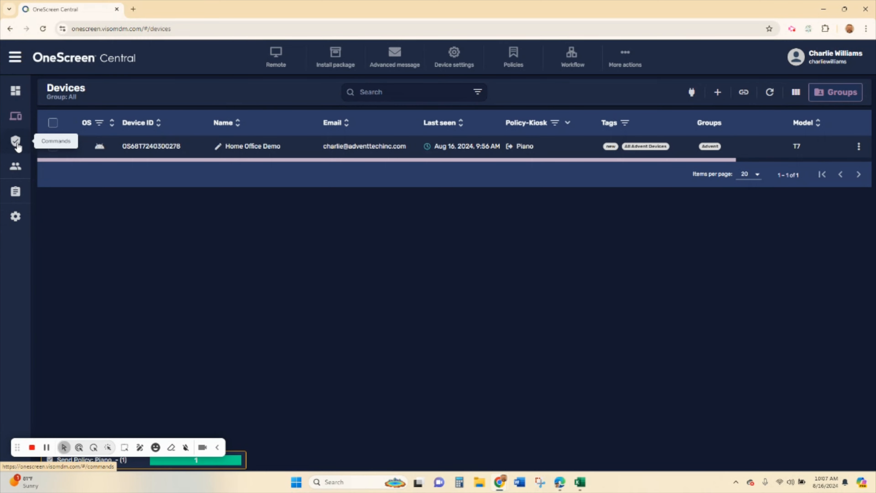
pyautogui.click(18, 145)
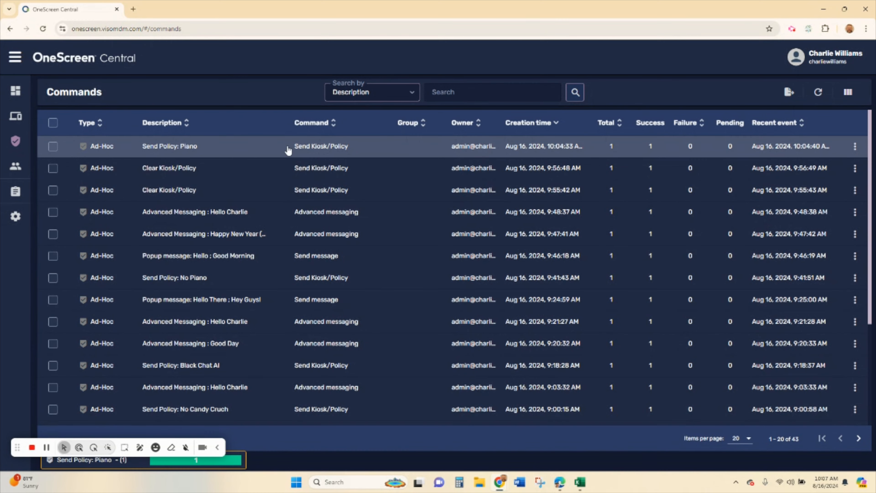
pyautogui.click(16, 117)
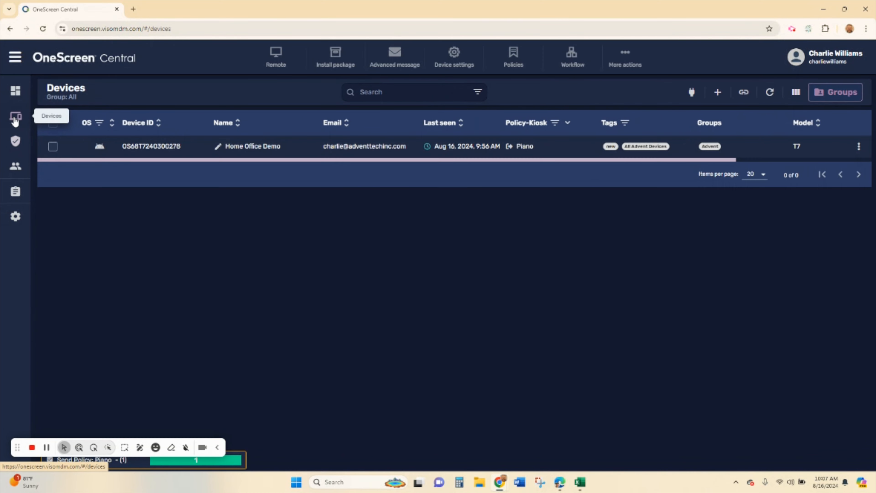
pyautogui.click(151, 152)
# - Inspect the Good Day advanced message's text and image, closing it without saving
pyautogui.click(728, 159)
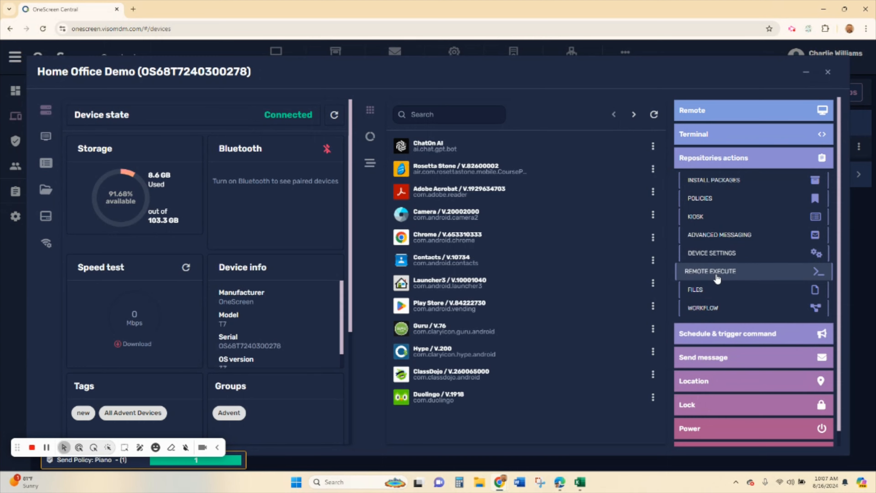
pyautogui.click(730, 236)
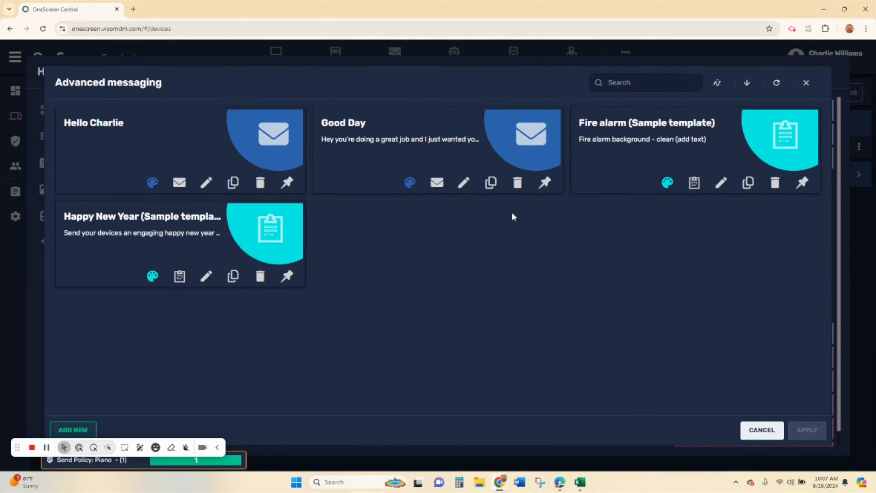
pyautogui.click(437, 142)
pyautogui.click(462, 188)
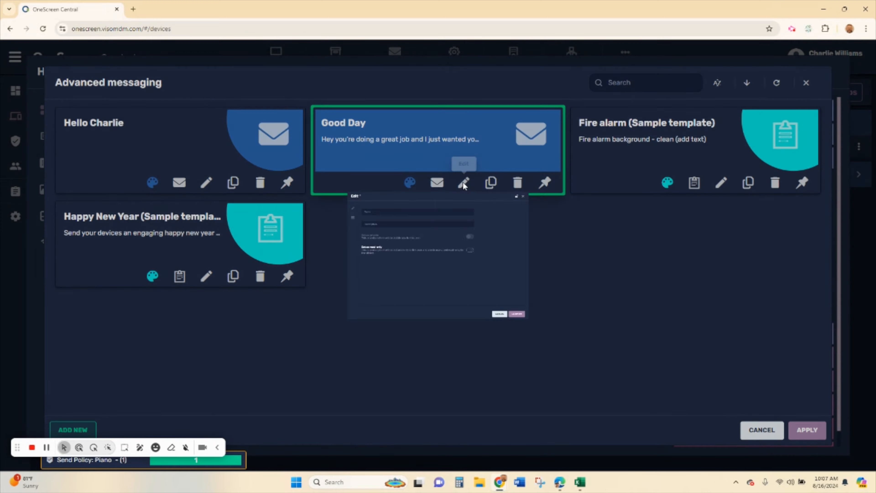
pyautogui.click(192, 146)
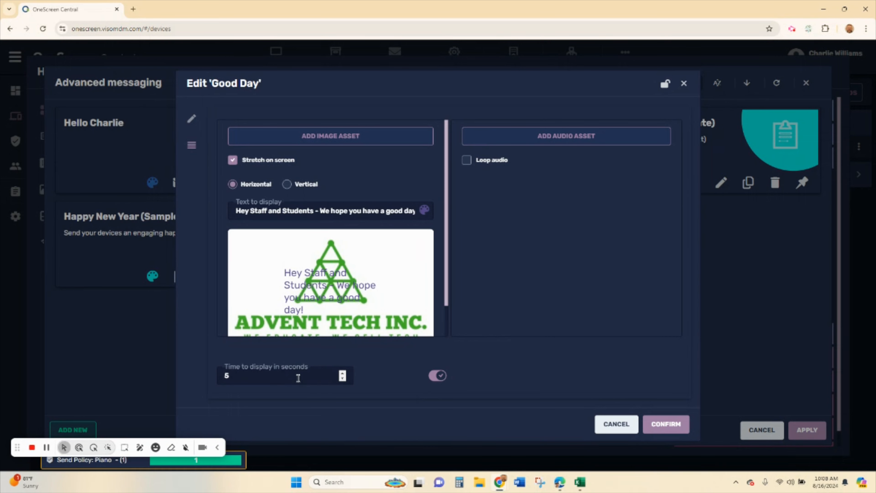
pyautogui.click(610, 426)
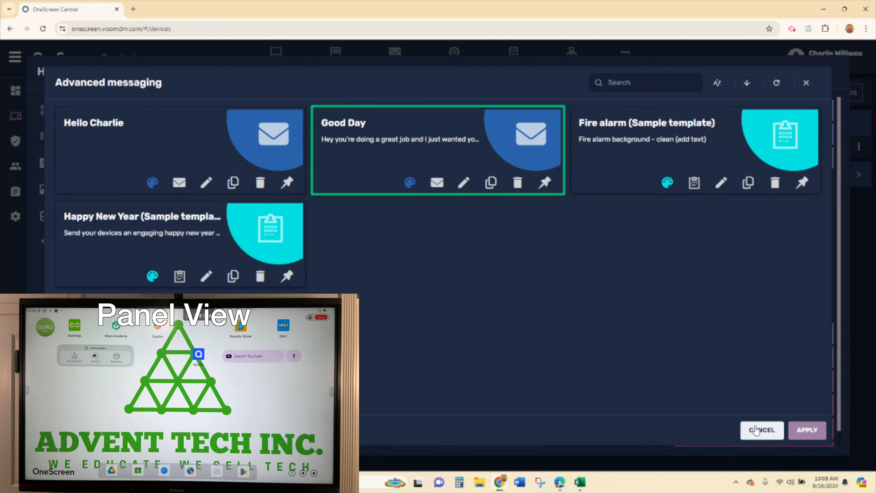
pyautogui.click(757, 429)
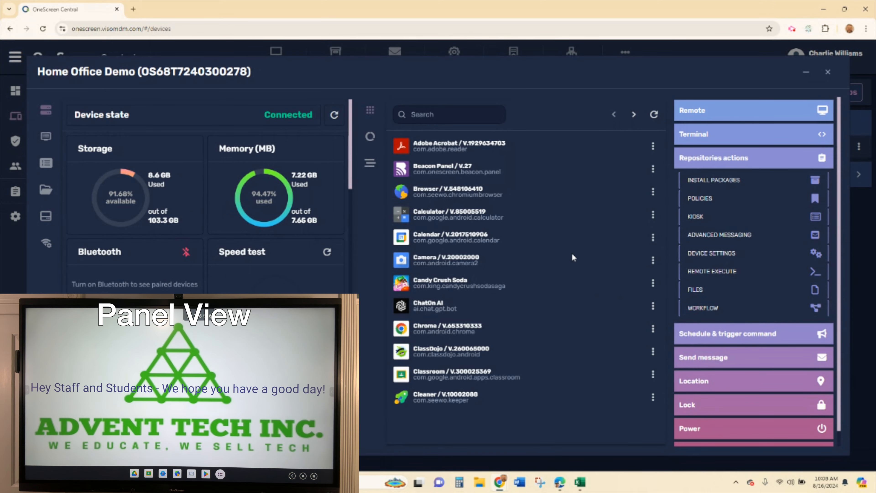
# - Turn on a display time limit for the personal greeting message and save it
pyautogui.click(741, 235)
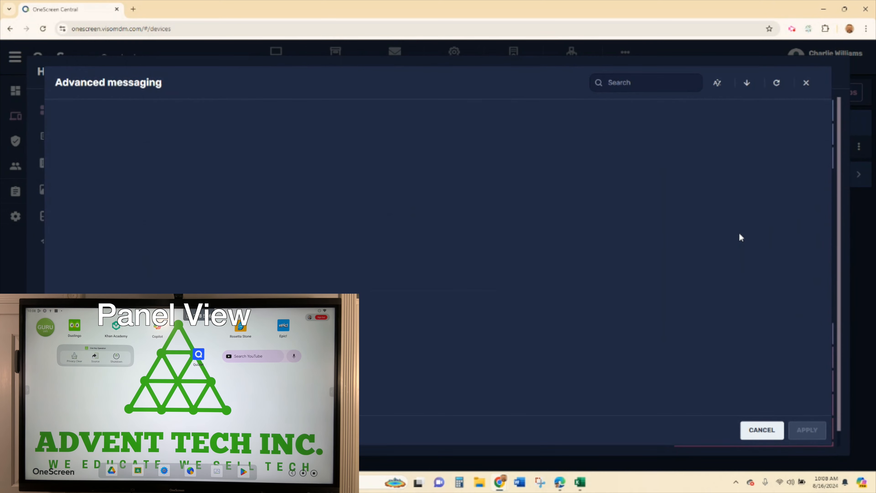
pyautogui.click(176, 134)
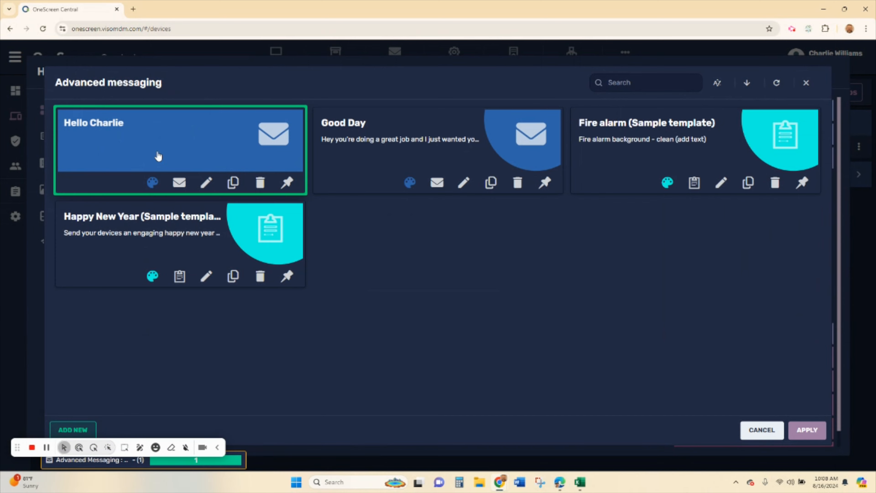
pyautogui.click(206, 182)
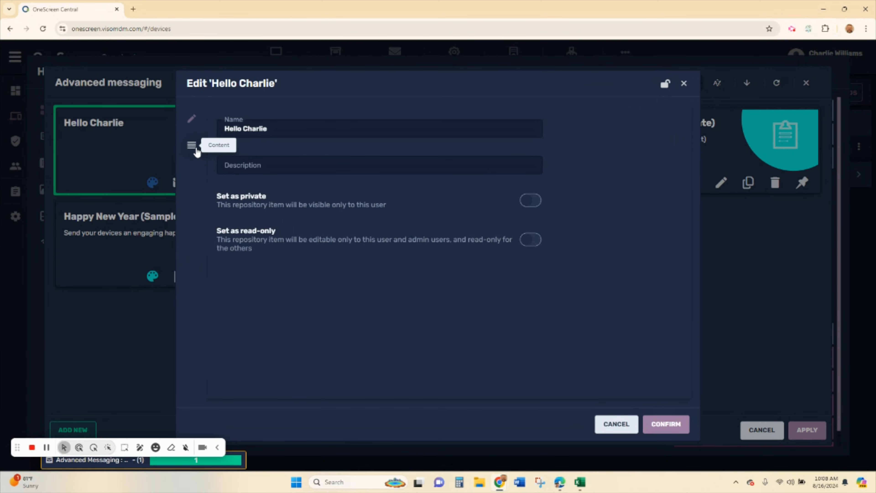
pyautogui.click(192, 145)
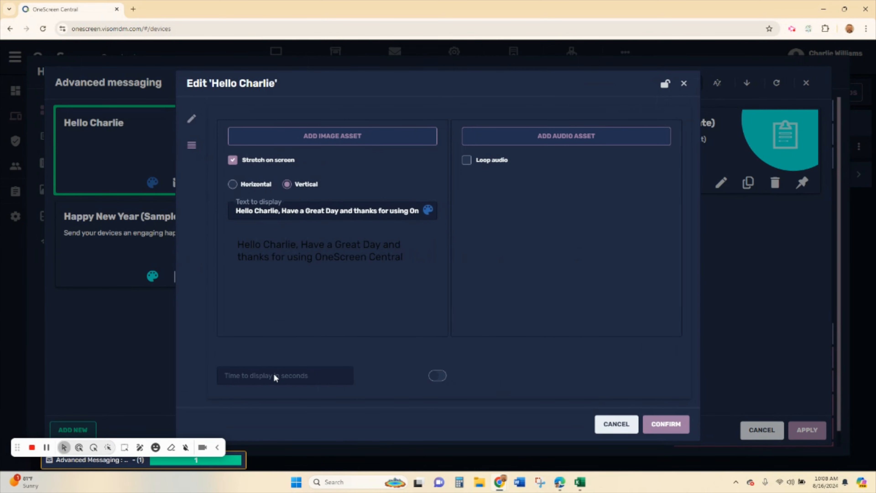
pyautogui.click(441, 377)
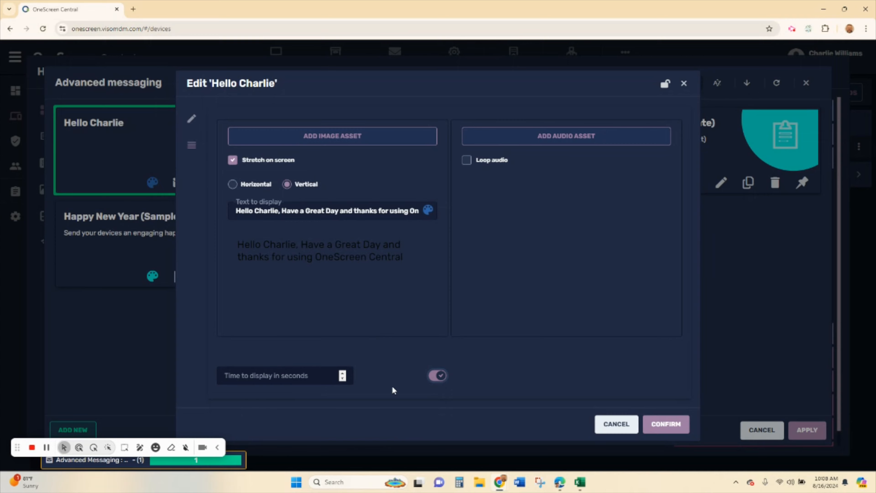
pyautogui.click(660, 424)
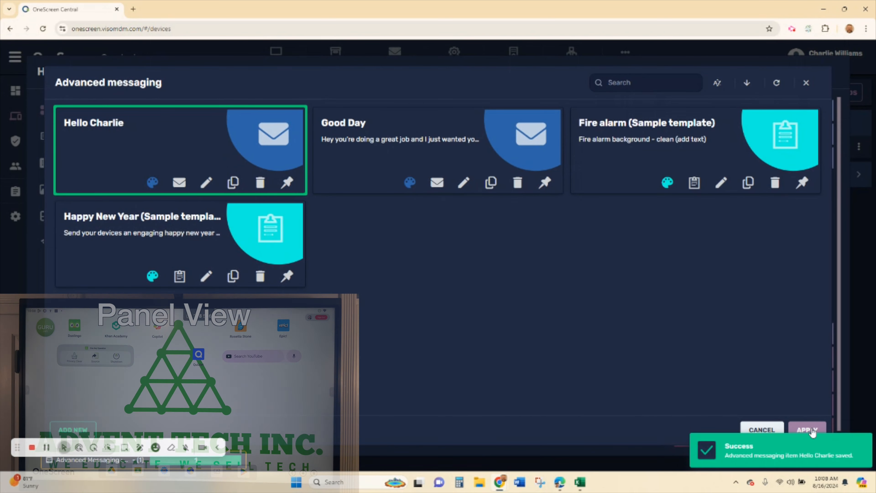
# - Send the greeting message to the panel, then review the Advent Picture file's settings unchanged
pyautogui.click(808, 431)
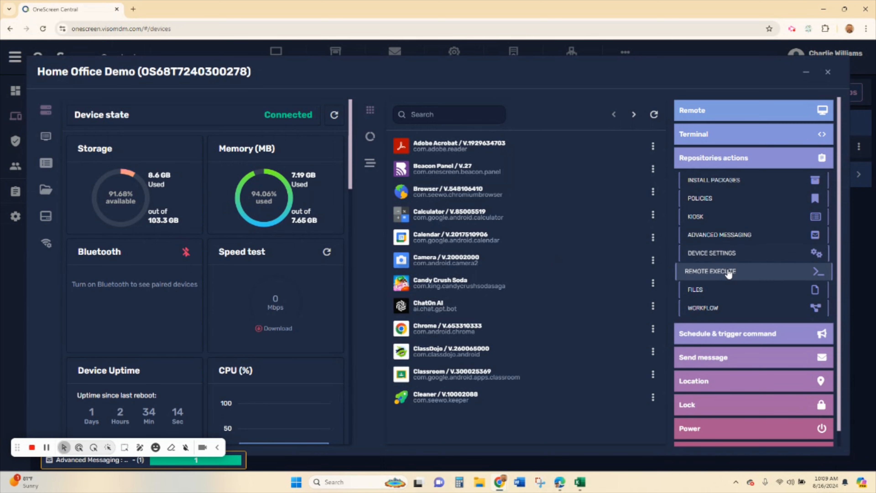
pyautogui.click(730, 292)
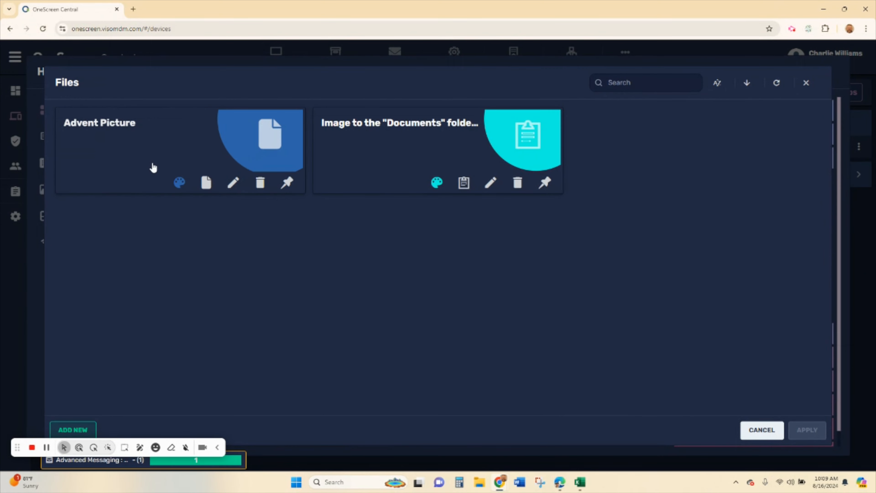
pyautogui.click(157, 146)
pyautogui.click(233, 182)
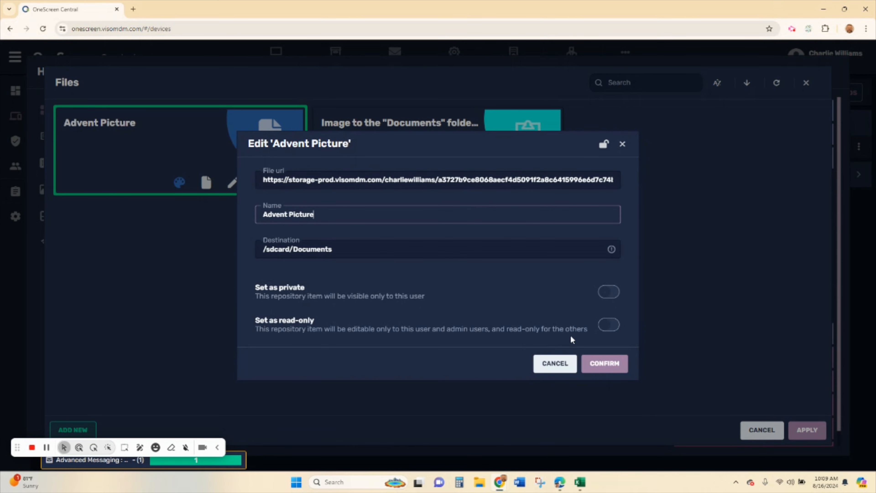
pyautogui.click(555, 364)
pyautogui.click(743, 431)
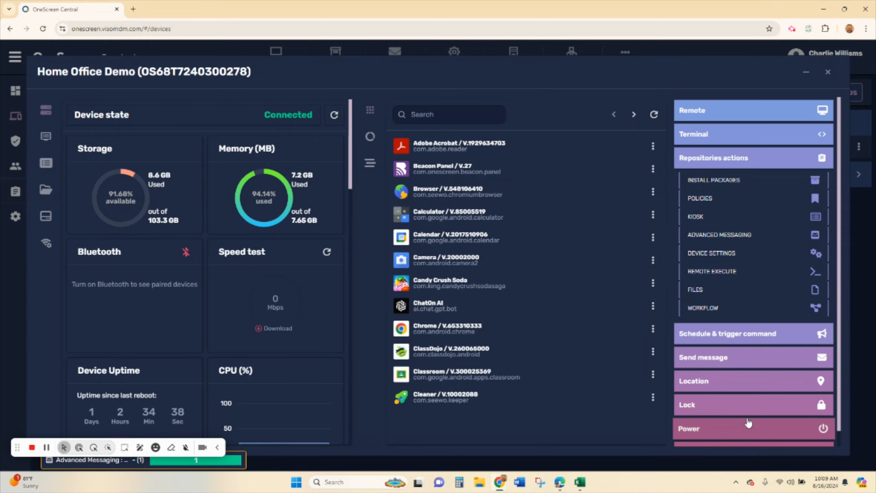
# - Review the commands in the custom workflow chaining Good Day and Block apps, without changes
pyautogui.click(713, 309)
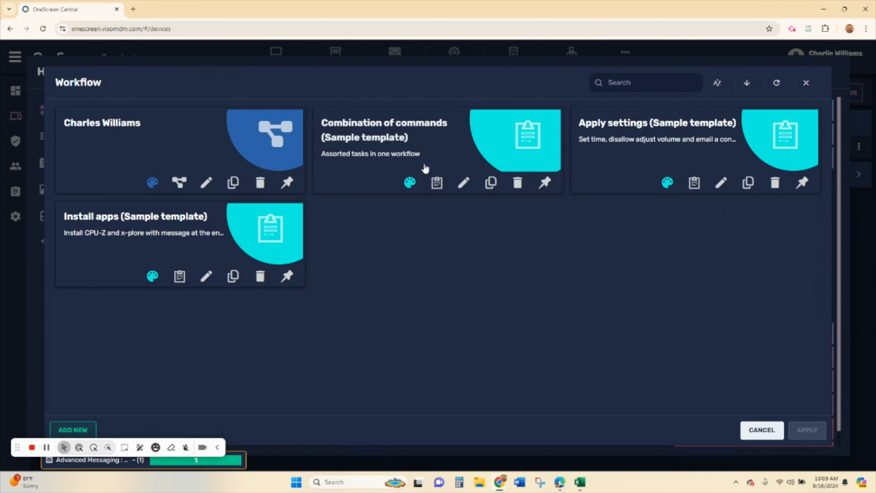
pyautogui.click(144, 133)
pyautogui.click(206, 183)
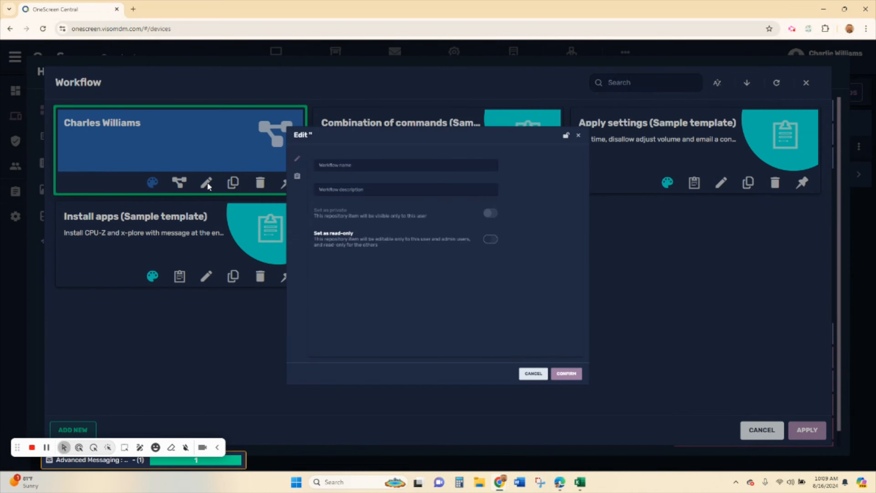
pyautogui.click(241, 141)
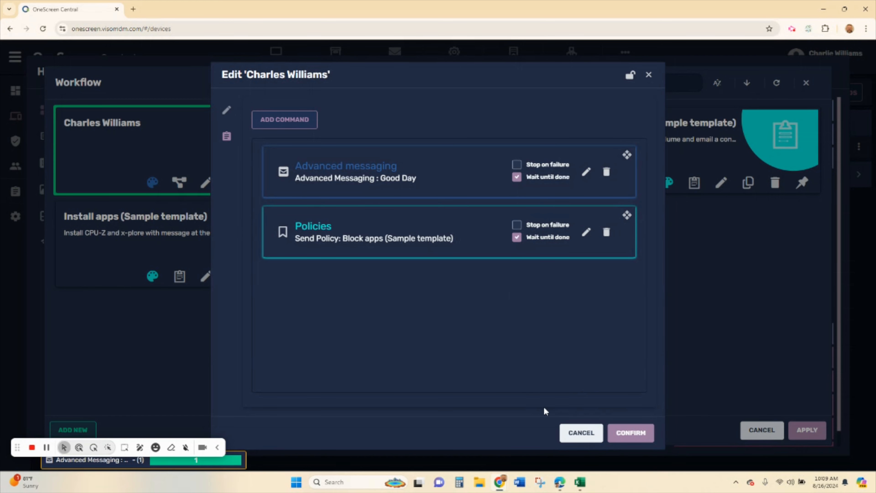
pyautogui.click(573, 432)
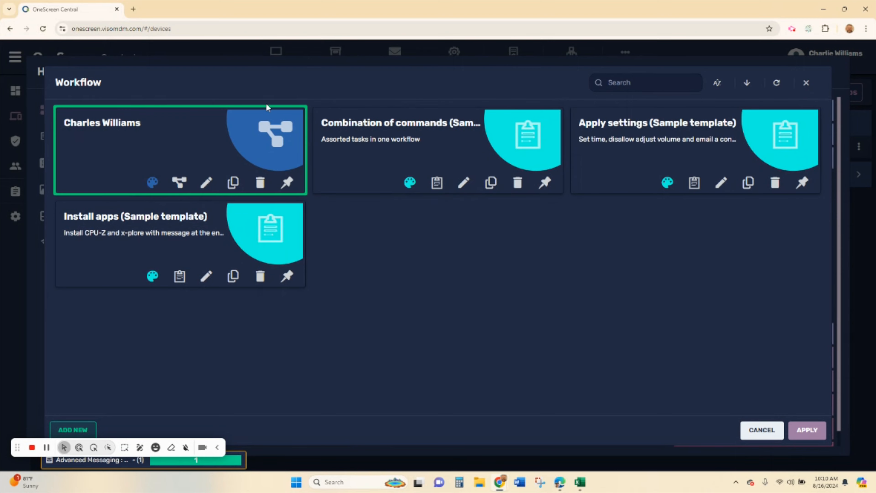
# - Apply the custom workflow, then send a popup message titled 'Hello' with body 'Hello'
pyautogui.click(806, 84)
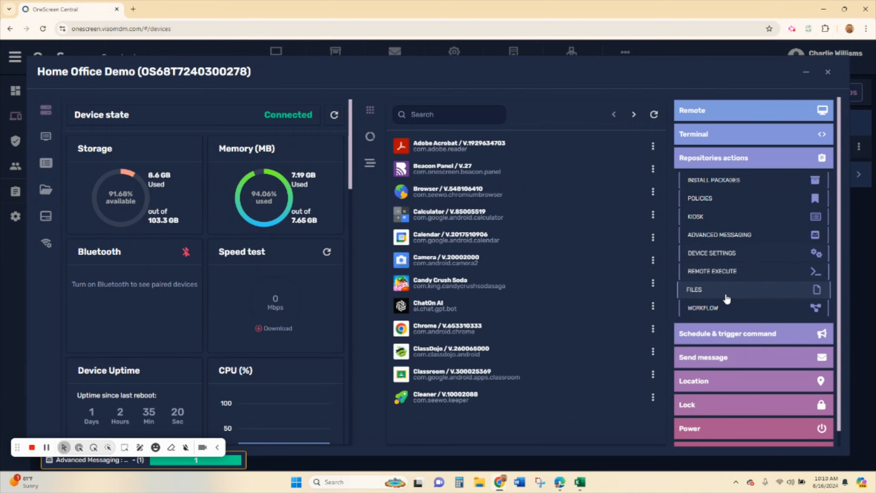
pyautogui.scroll(-1, 731, 338)
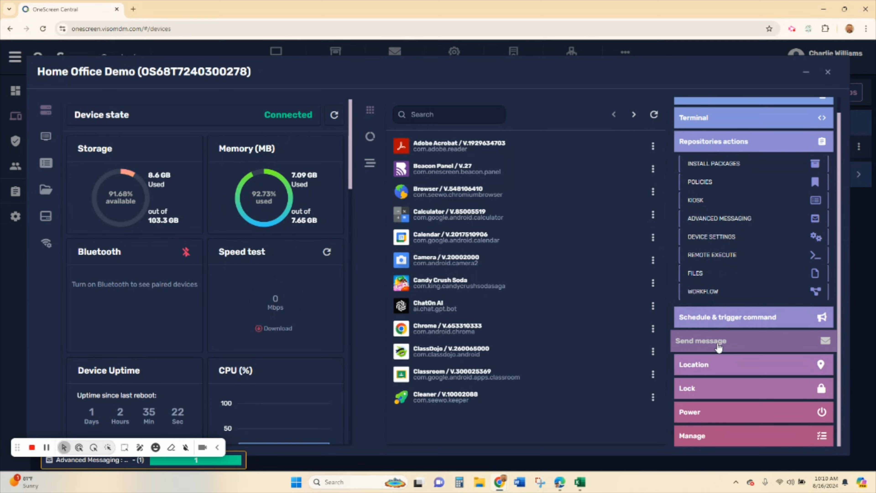
pyautogui.click(733, 345)
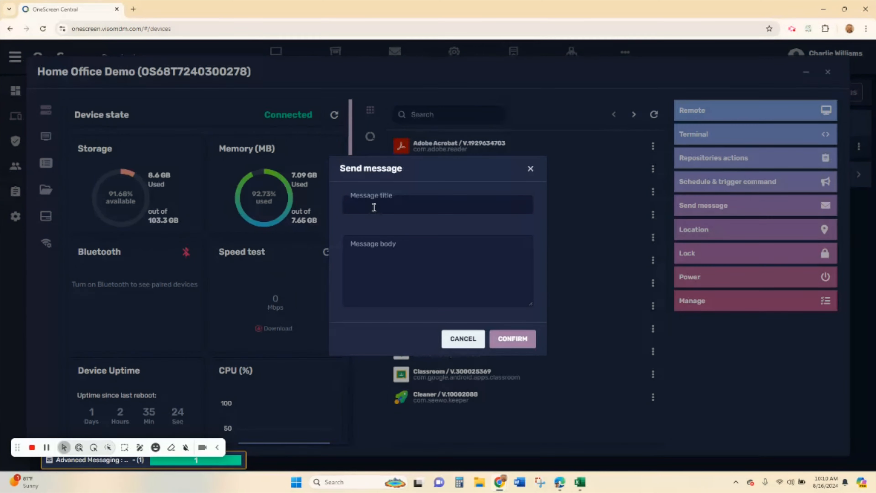
pyautogui.click(374, 208)
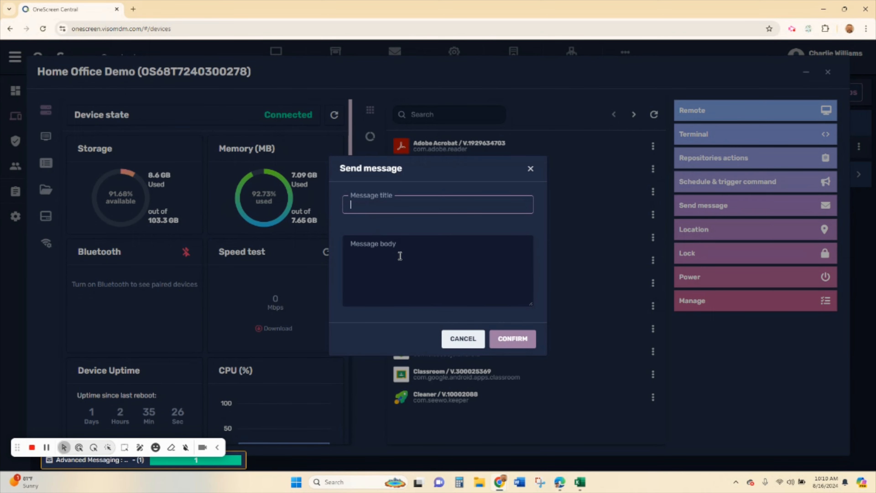
pyautogui.click(401, 256)
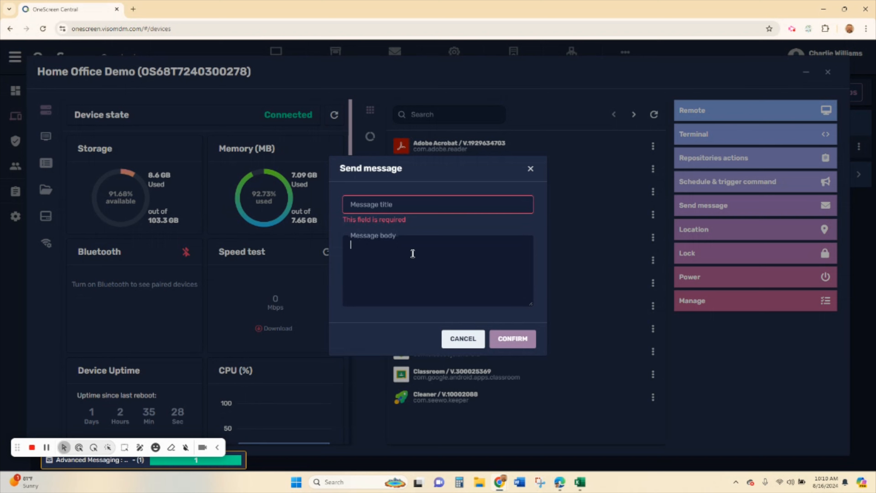
pyautogui.click(400, 206)
pyautogui.write('Hello')
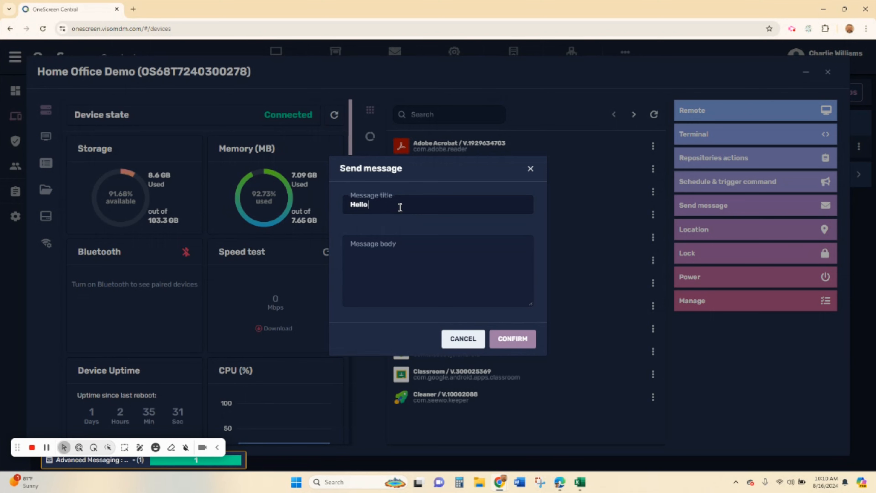
pyautogui.click(413, 254)
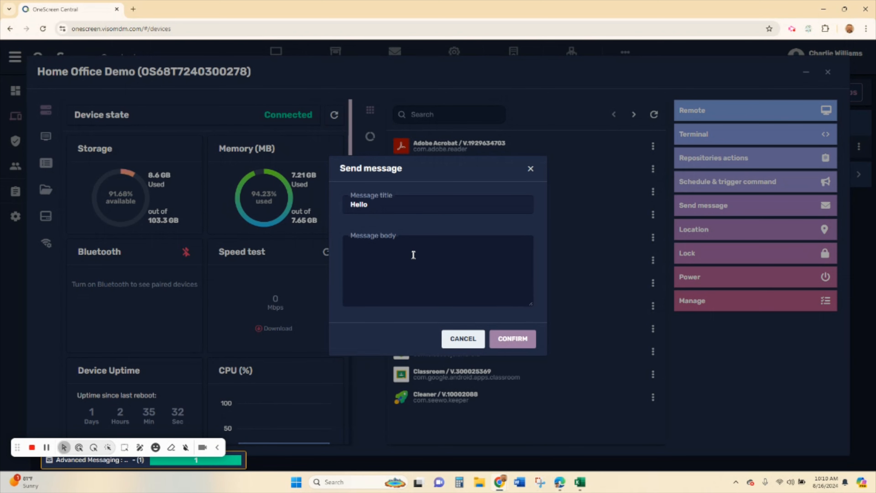
pyautogui.click(513, 339)
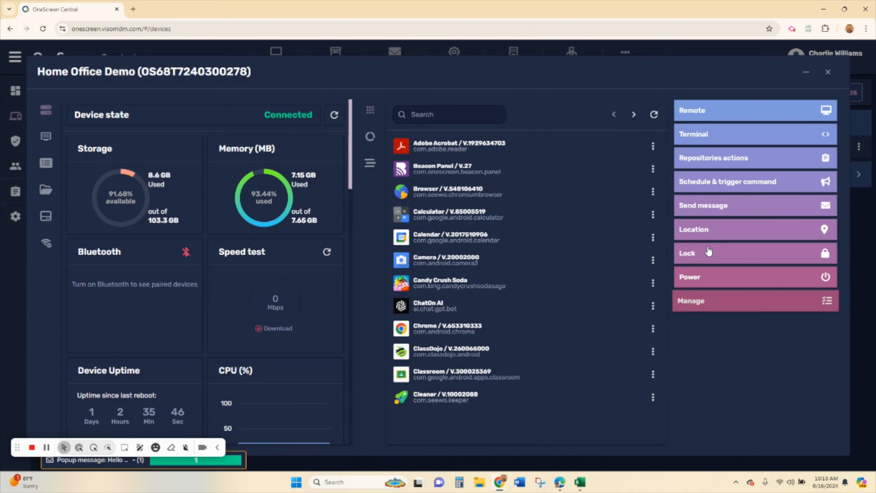
# - Expand the panel's Lock, Power and Manage actions, then close the device window
pyautogui.click(707, 259)
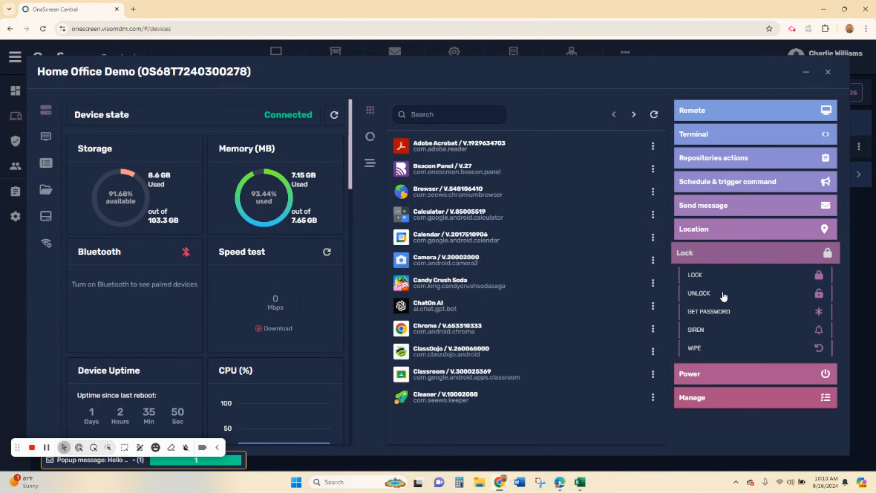
pyautogui.click(709, 373)
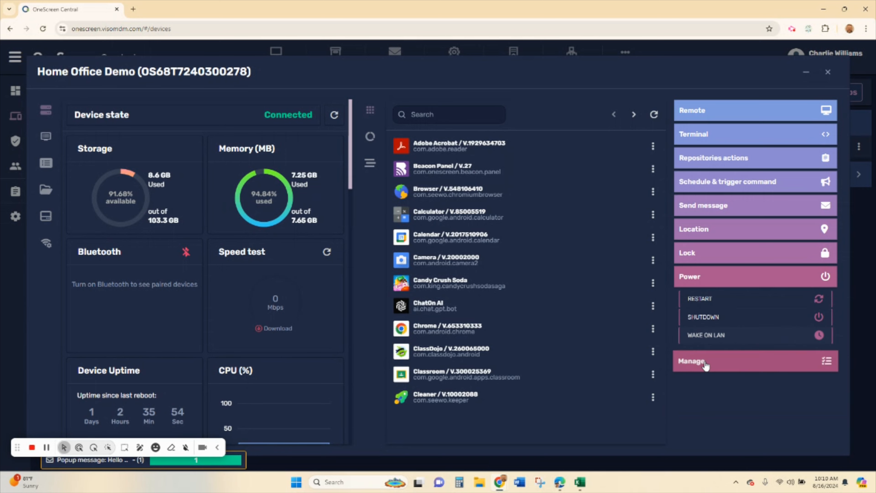
pyautogui.click(710, 361)
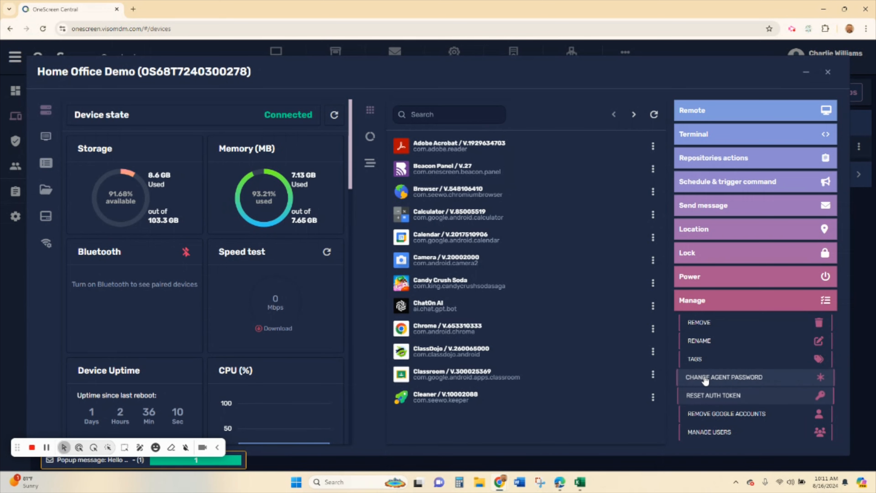
pyautogui.click(828, 72)
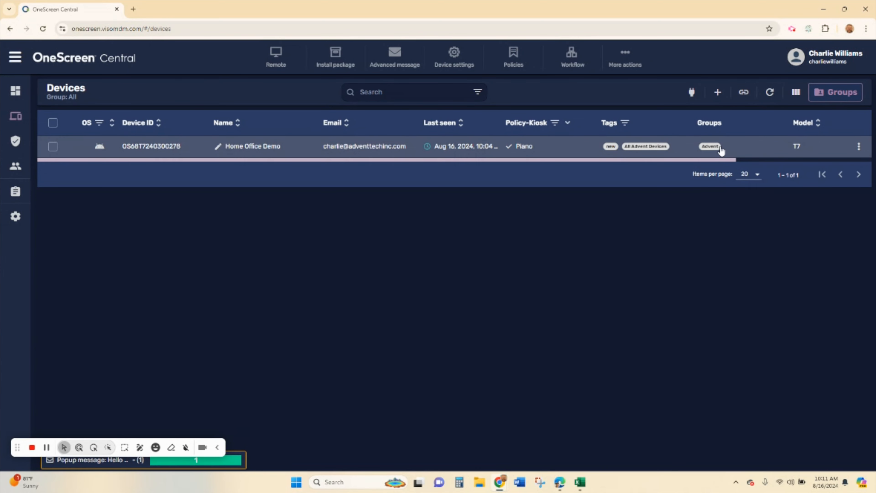
pyautogui.click(159, 152)
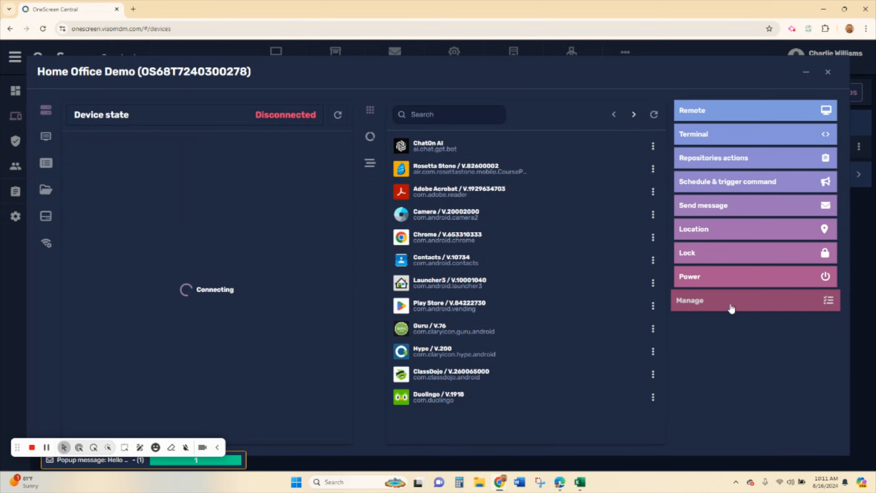
pyautogui.click(730, 306)
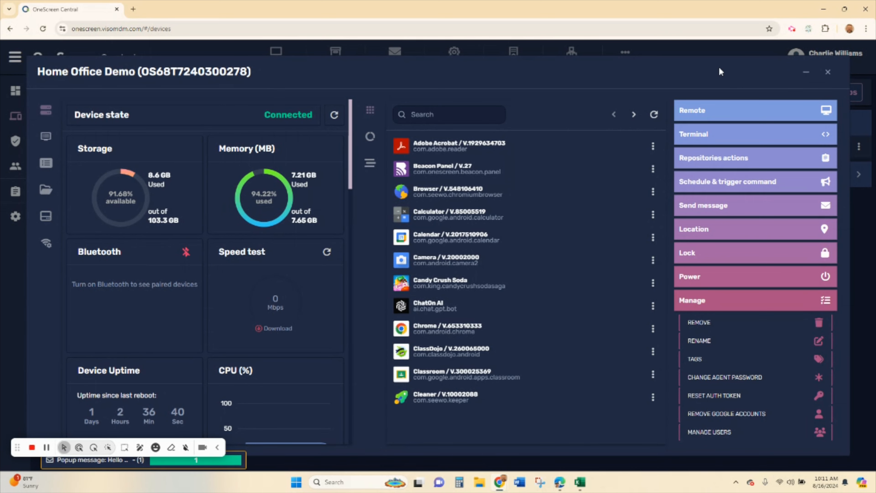
pyautogui.click(828, 74)
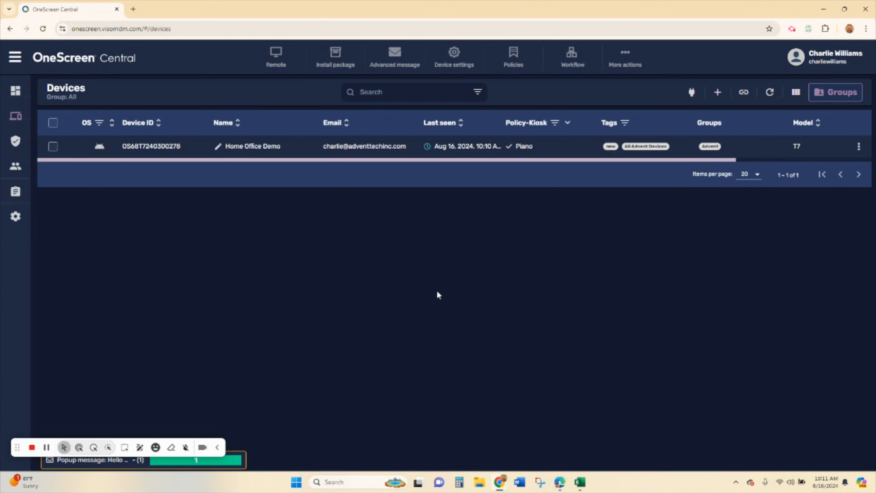